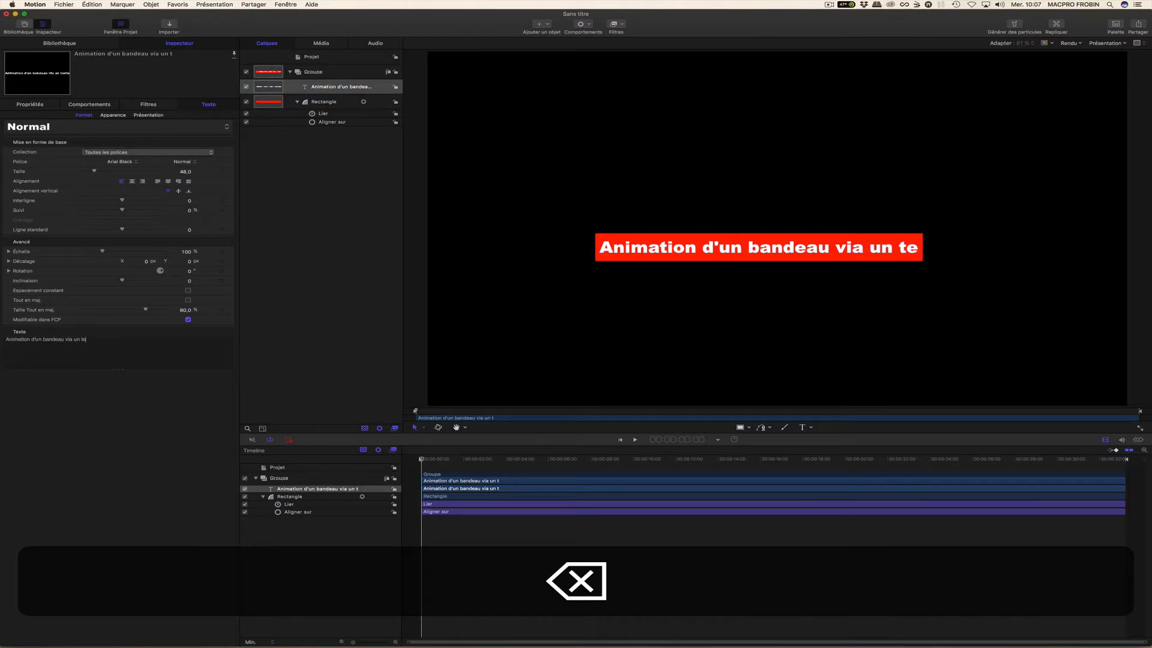
Step: Complete the banner text as "Animation d'un bandeau via un texte", and shorten it to "Animation d'un bandeau"
text(texte)
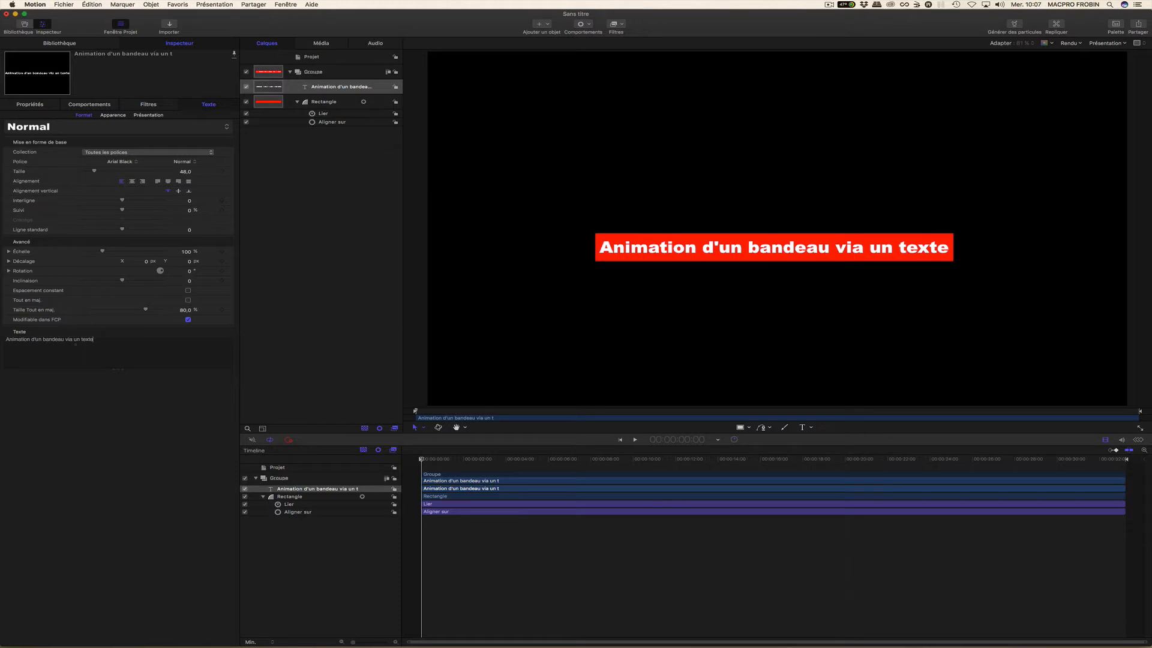
drag(91, 341, 45, 339)
key(BackSpace)
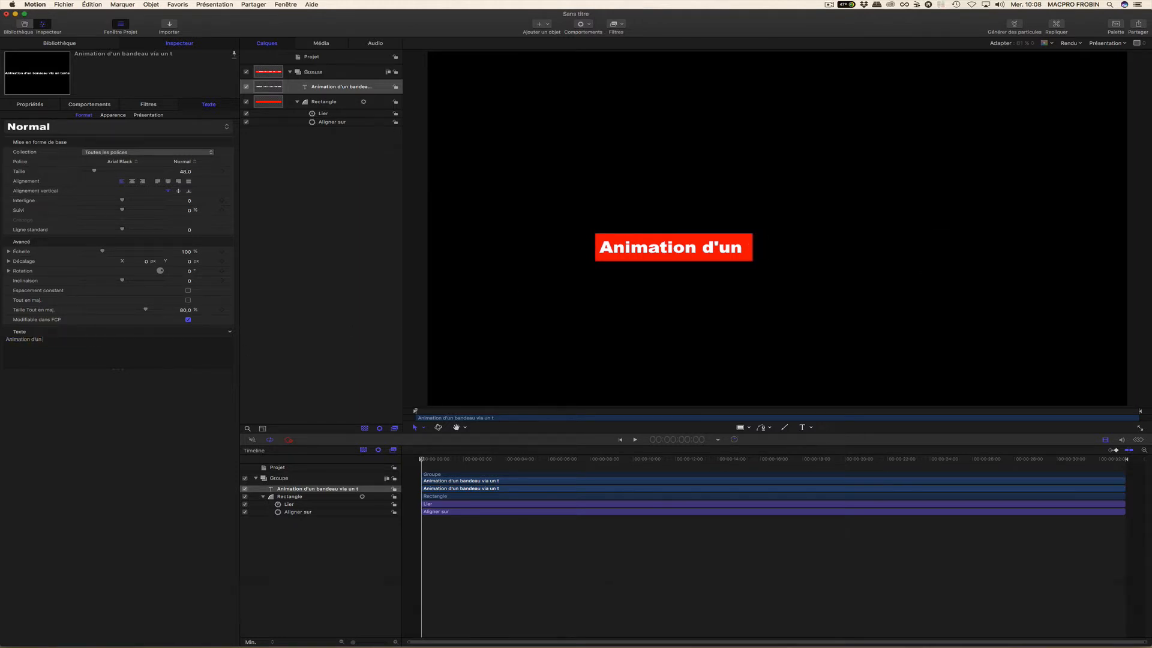
text(an)
key(BackSpace)
key(BackSpace)
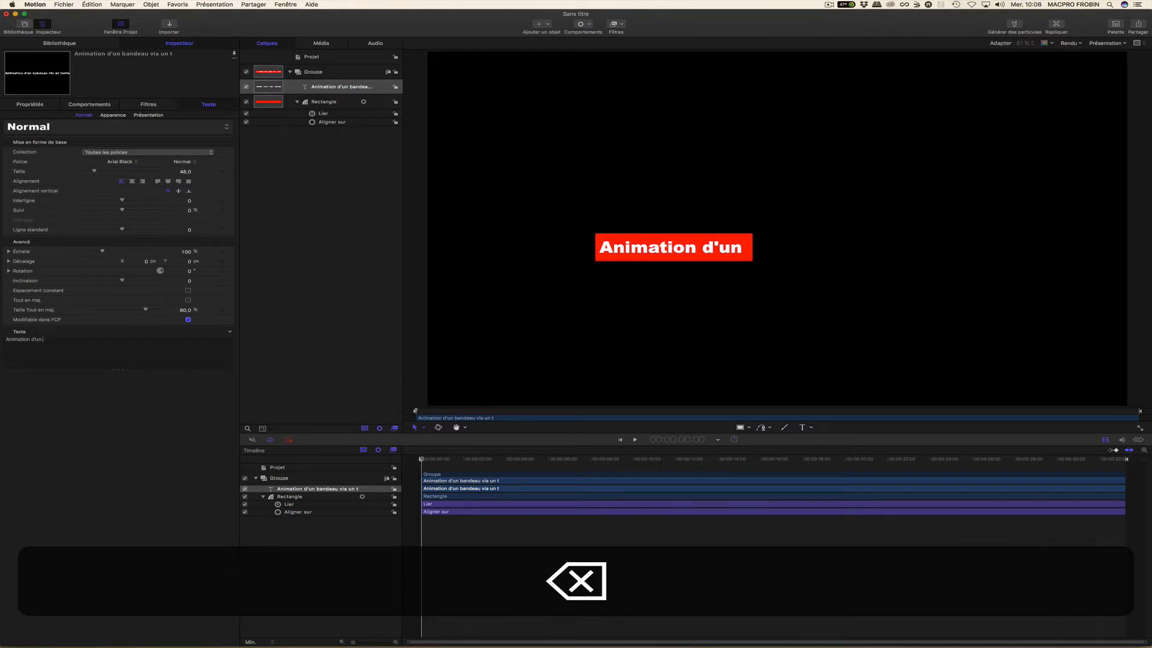
text(bandeau)
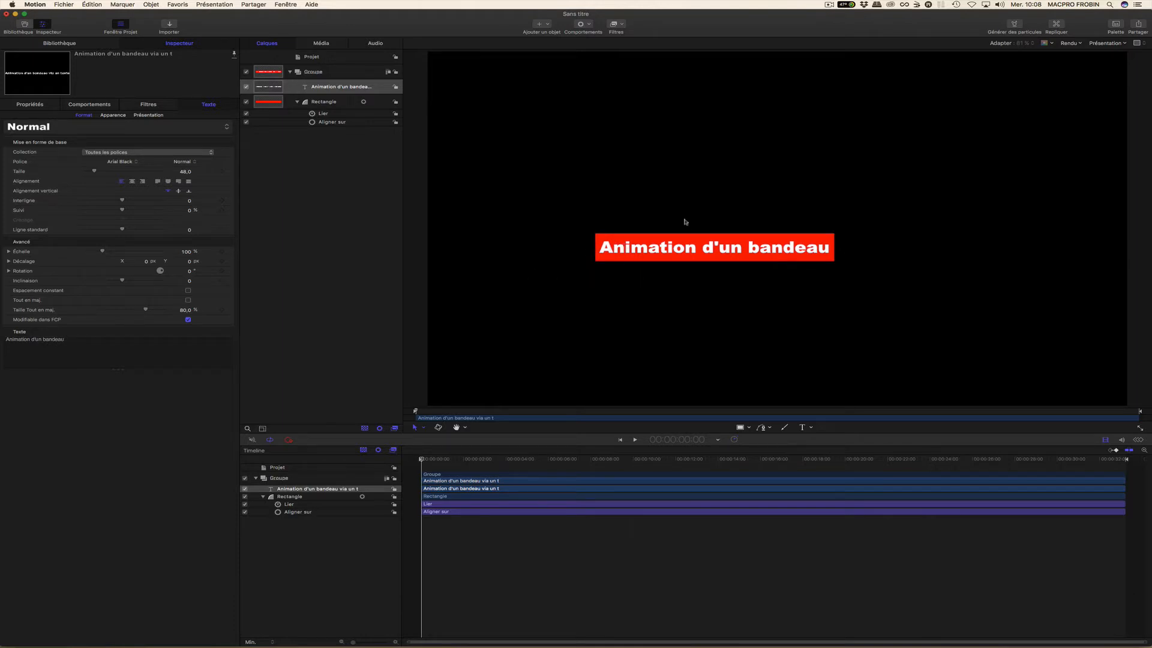
click(312, 181)
Step: Create a new Titre Final Cut project in Broadcast HD 1080 at 25 ips
click(63, 4)
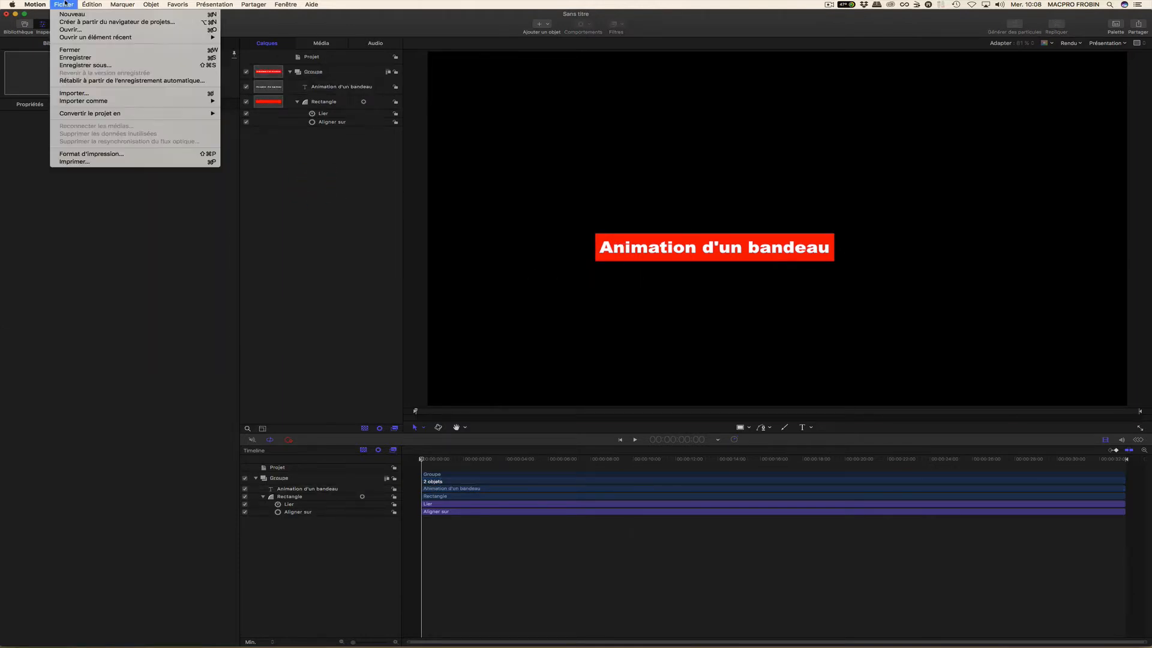
click(76, 13)
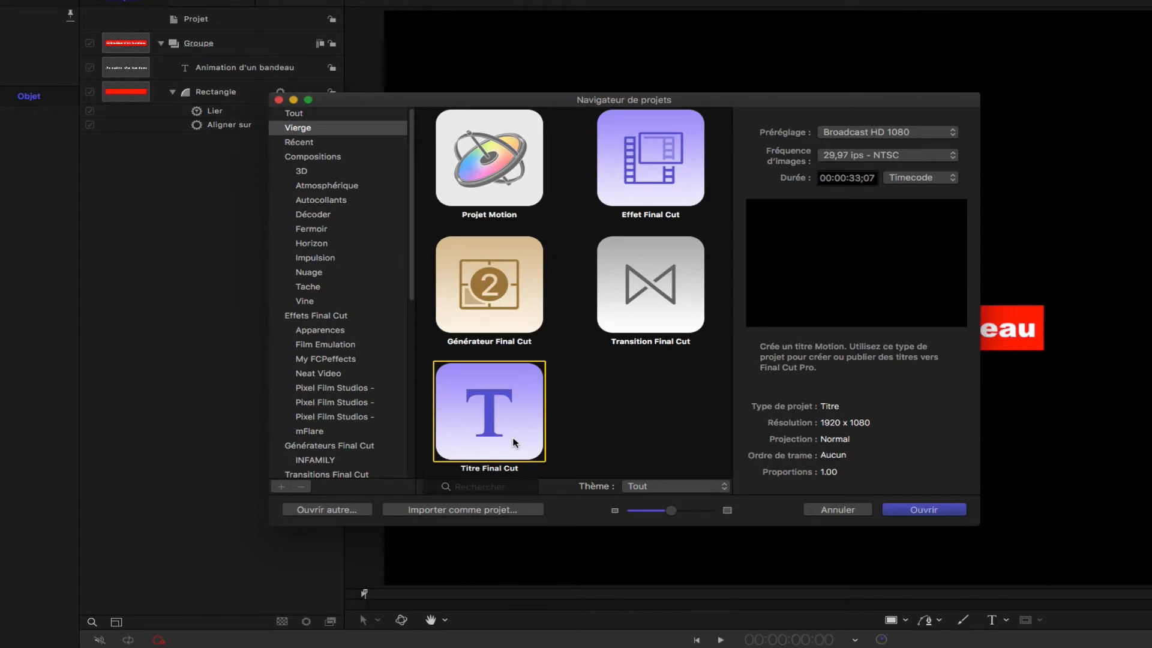
click(900, 156)
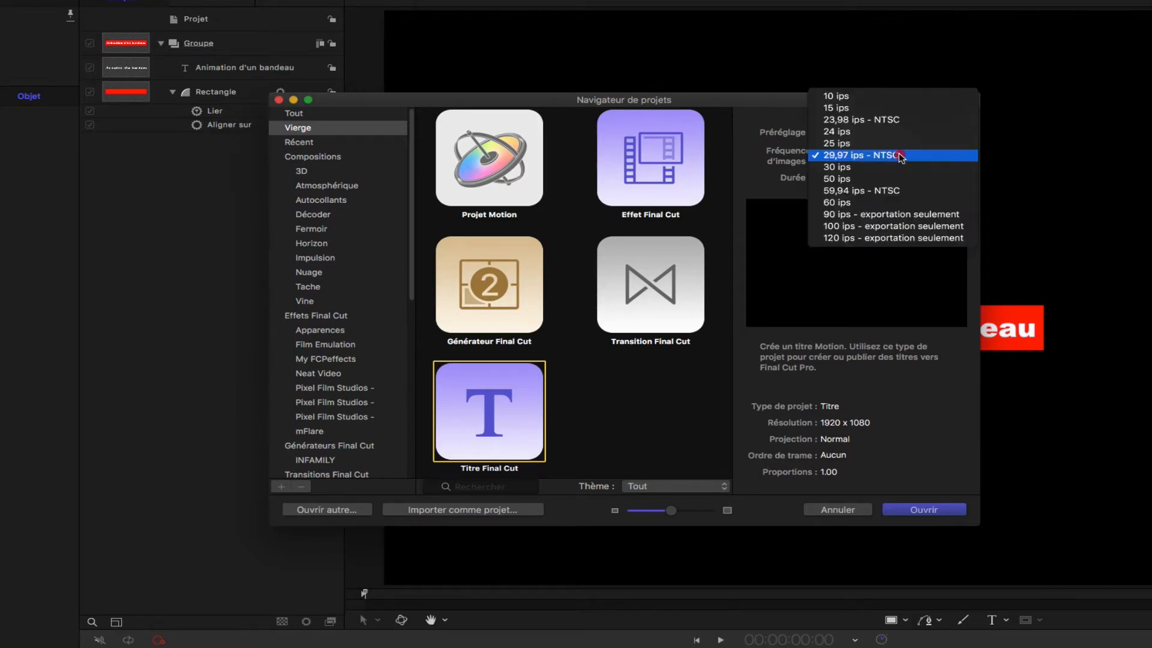
click(900, 144)
click(939, 511)
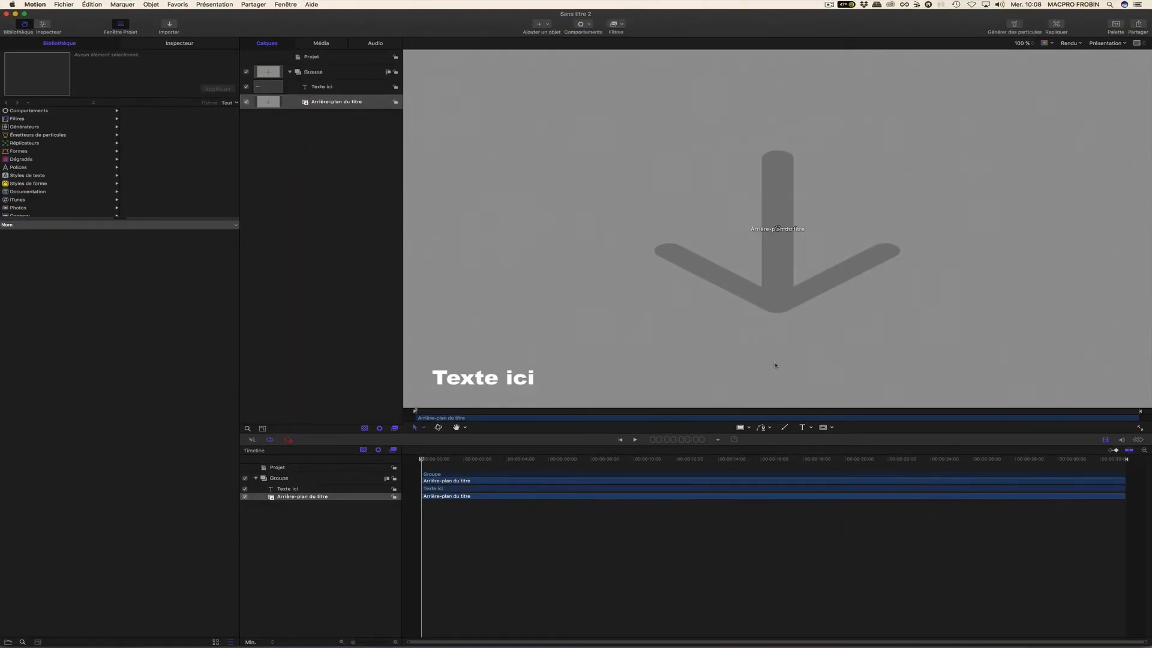
Step: Delete the title background and the placeholder text layers from the group
click(293, 173)
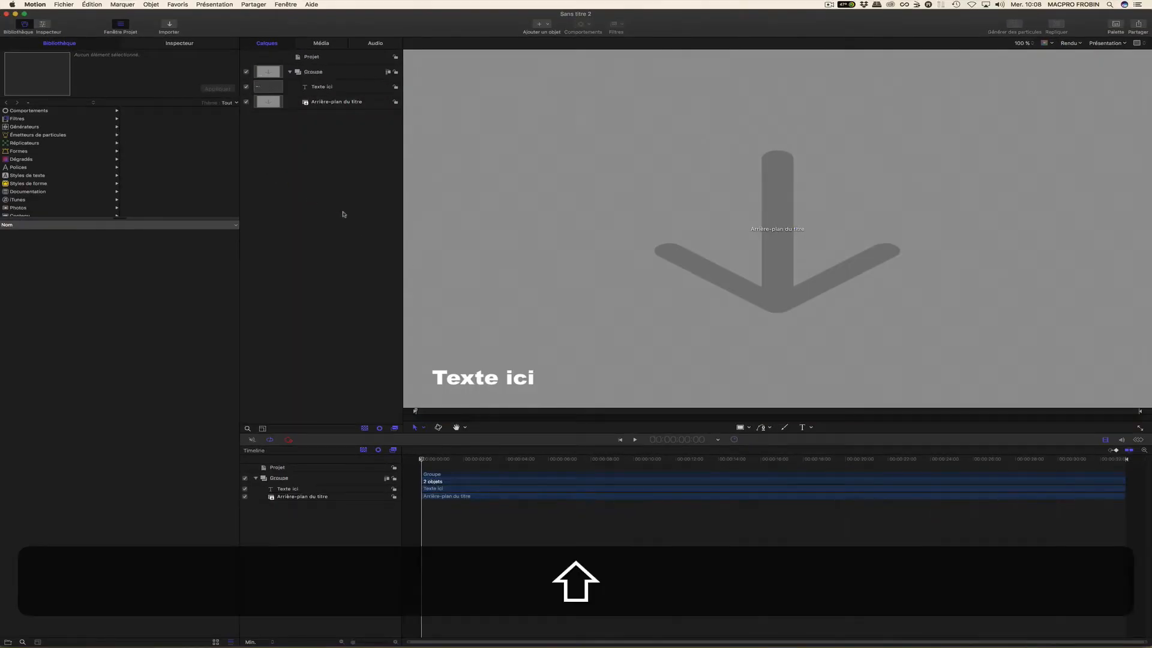
key(shift+z)
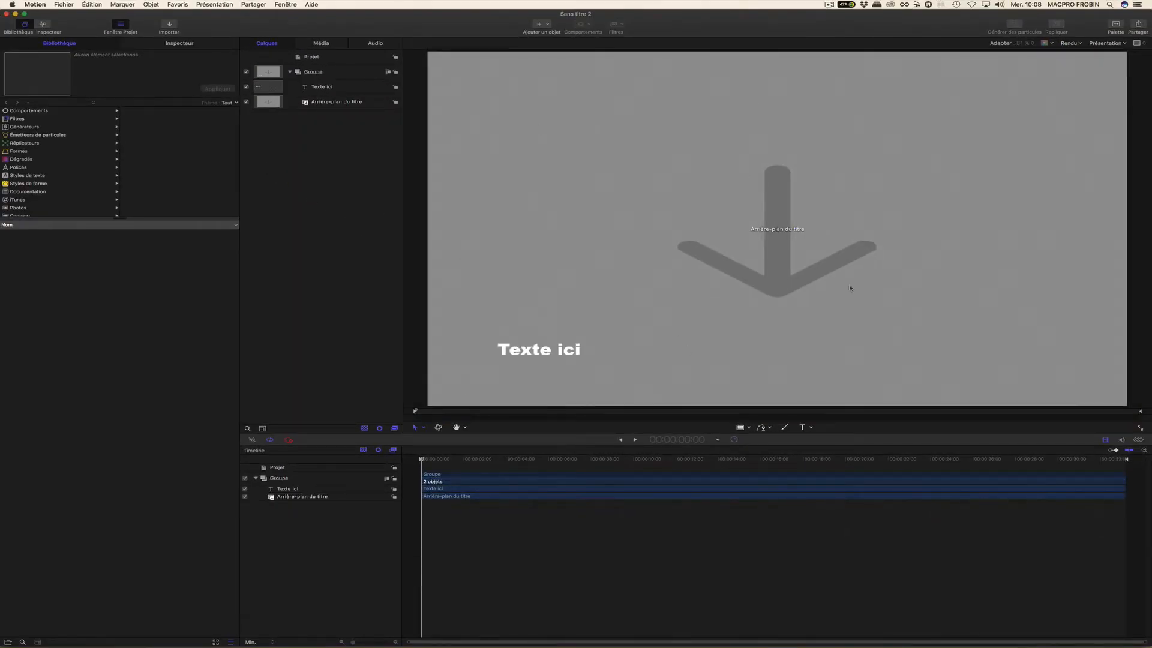
click(325, 104)
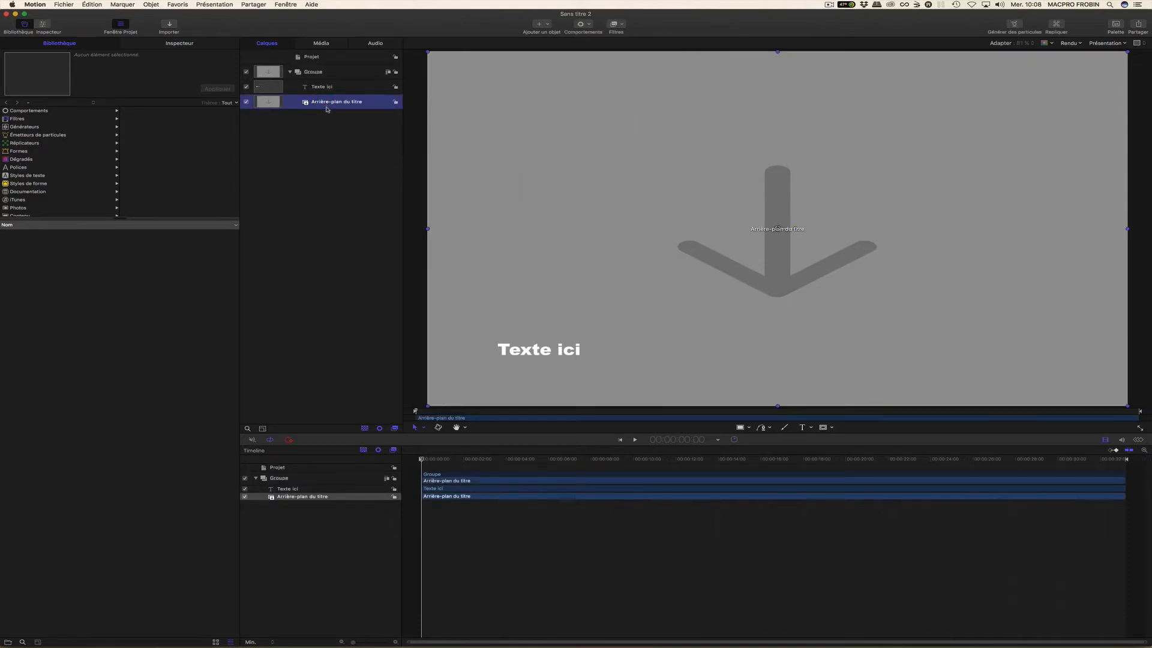
key(BackSpace)
key(BackSpace)
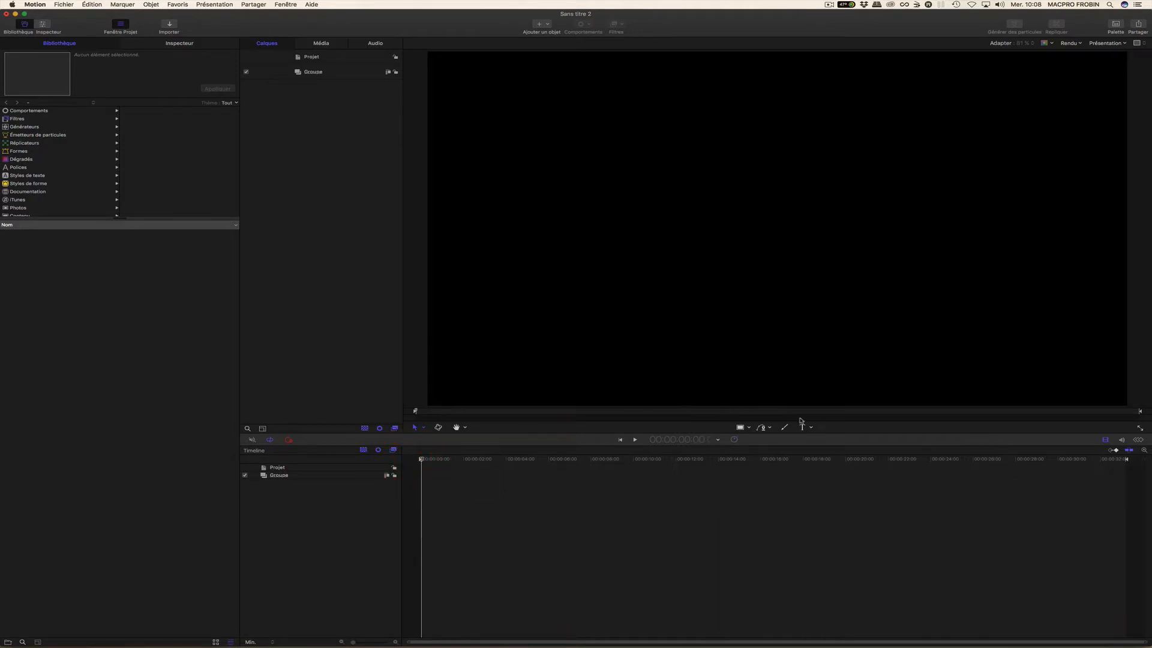
Step: Add a text object near the middle of the canvas reading "Animer un bandeau via un texte"
click(621, 219)
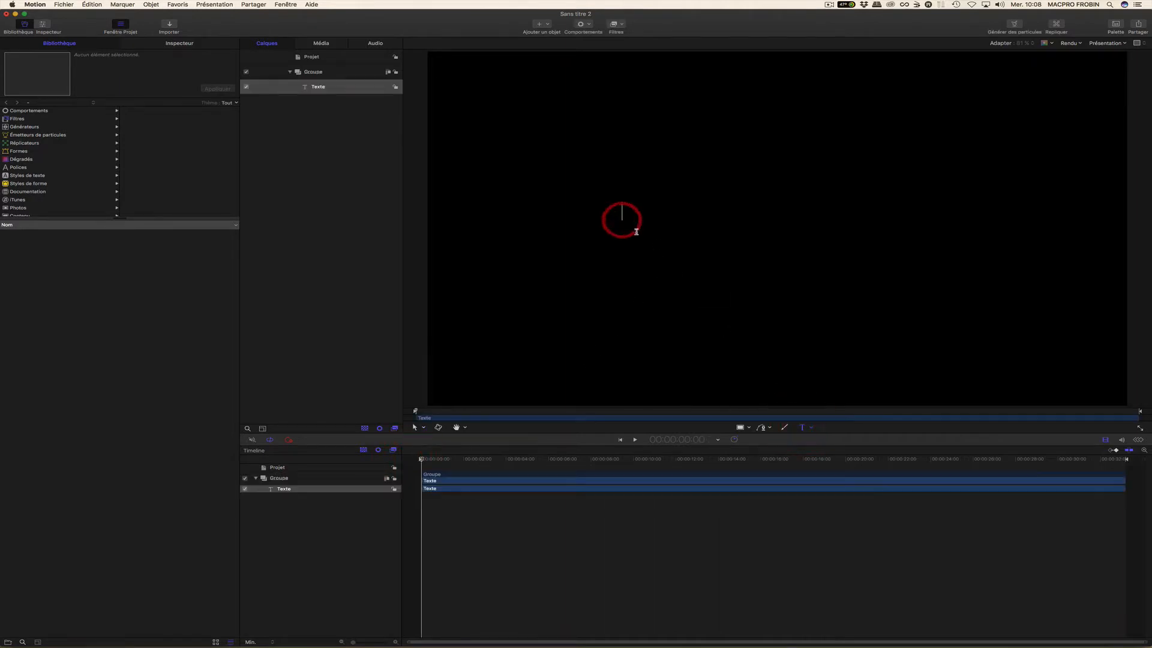
text(An)
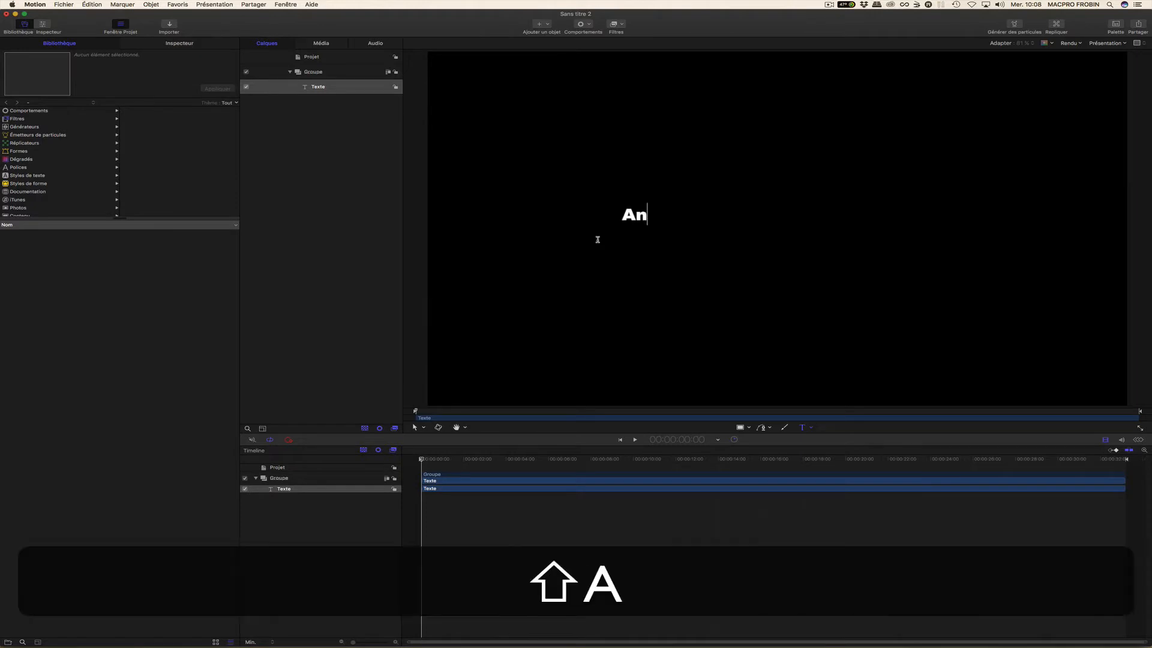
text(imer un ba)
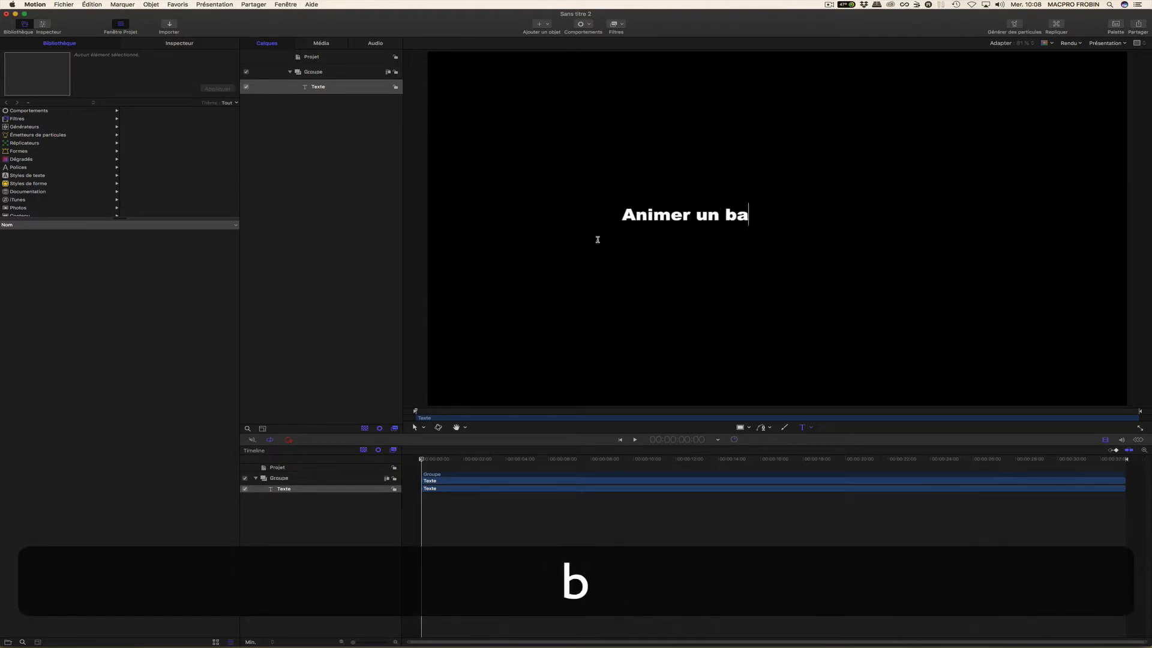
text(ndeau via )
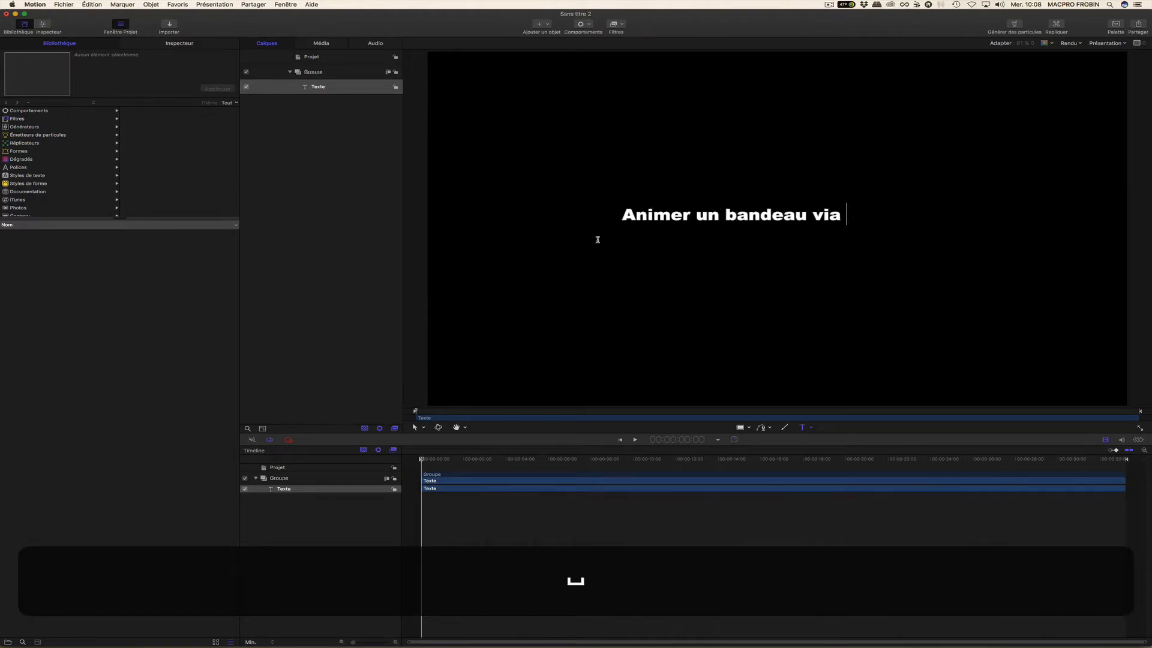
text(un texte)
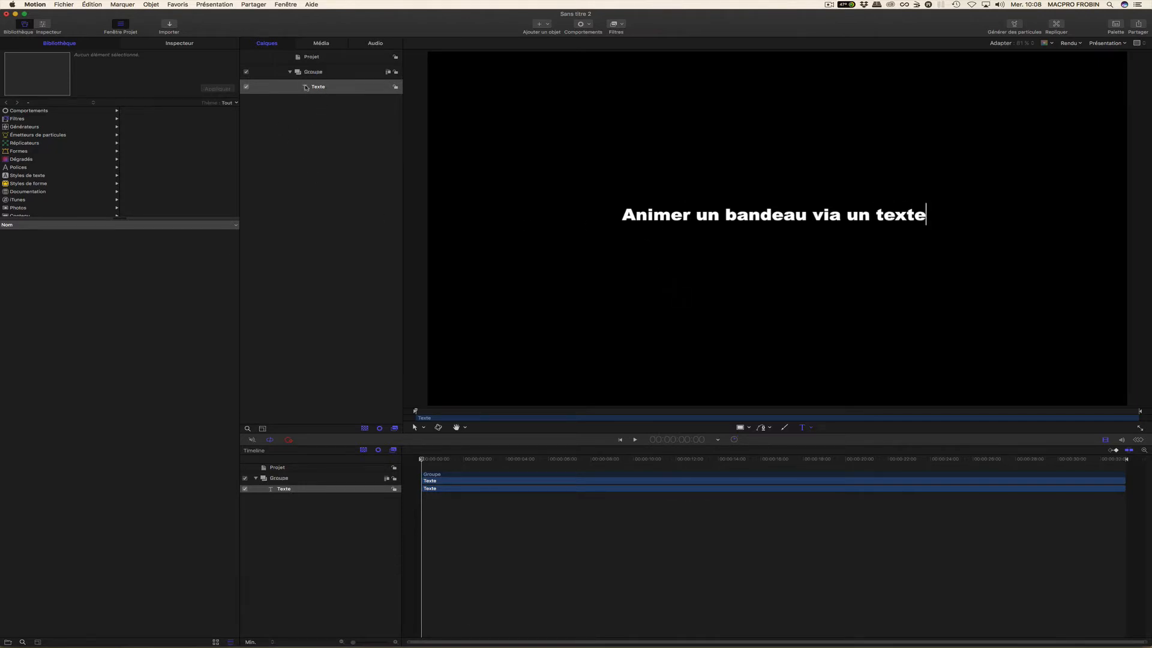
Step: Draw a rectangle slightly larger than the text around it, and move its layer beneath the text layer
click(187, 45)
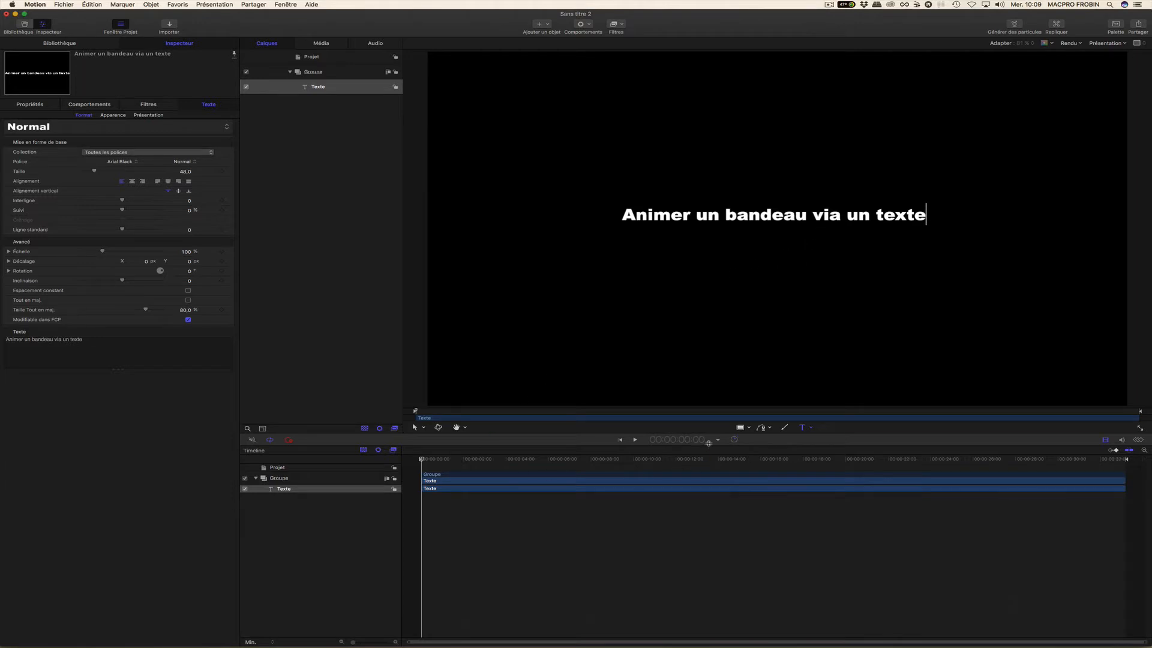
click(742, 428)
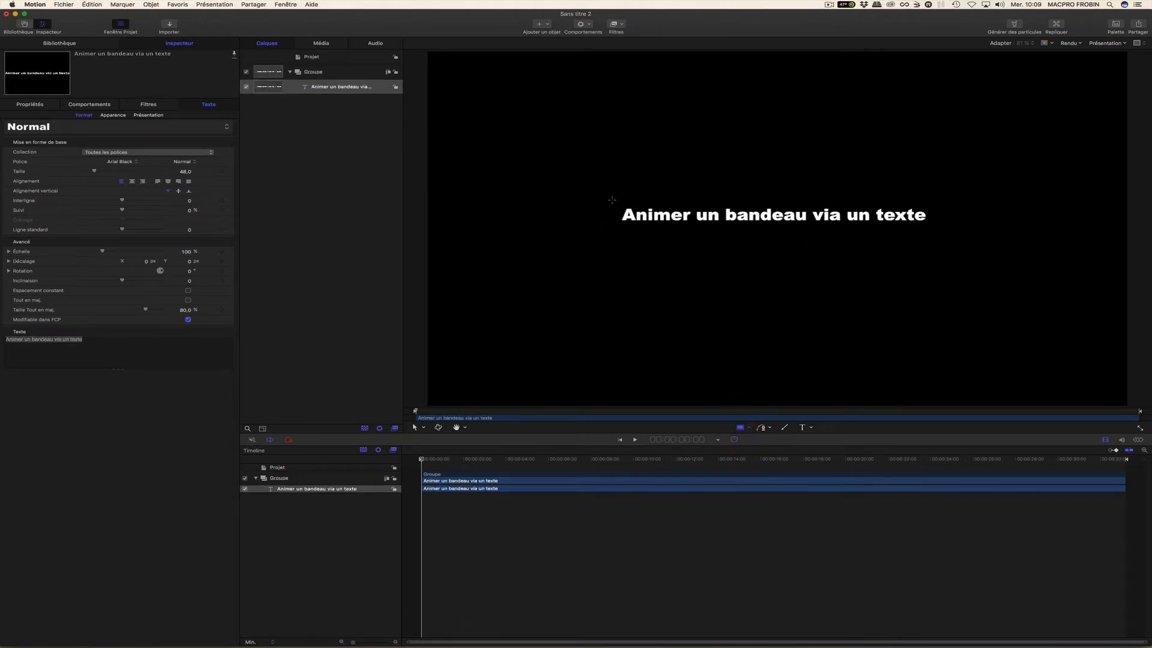
drag(612, 200, 948, 230)
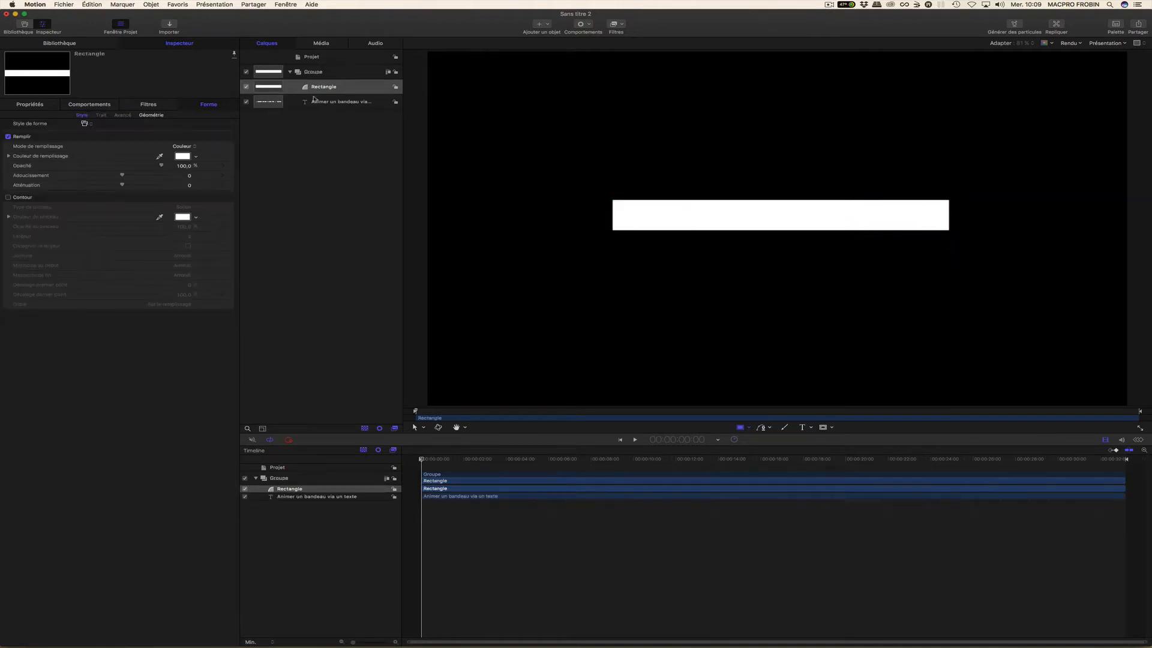
drag(305, 89, 300, 112)
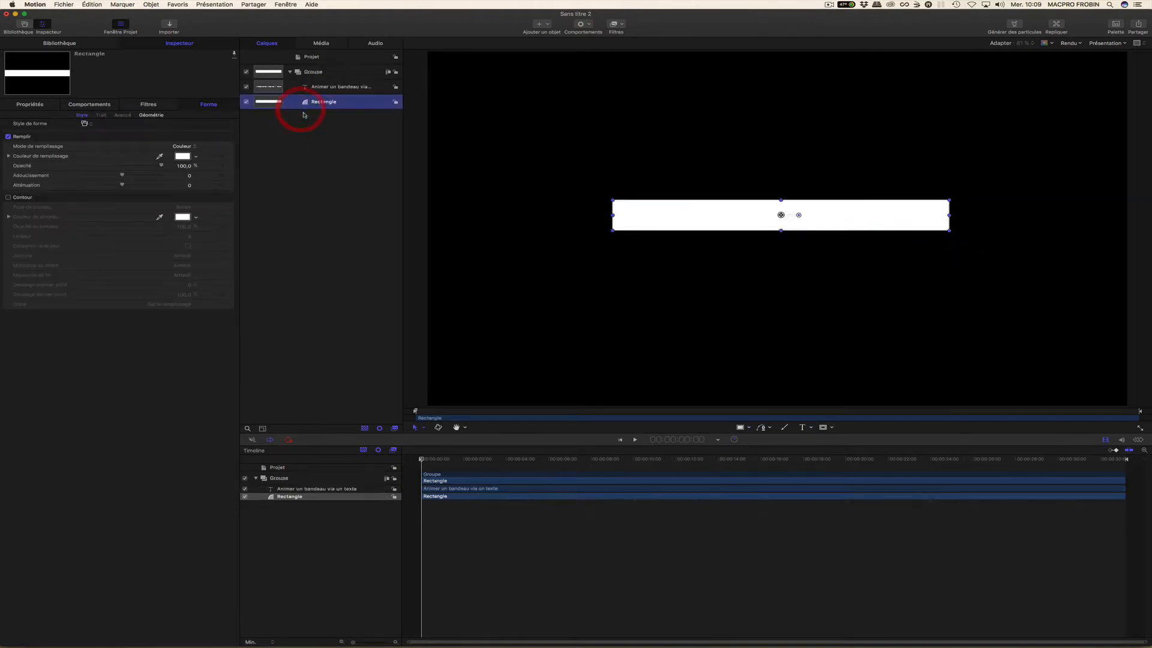
Step: Set the rectangle's fill colour to a dark red
click(181, 157)
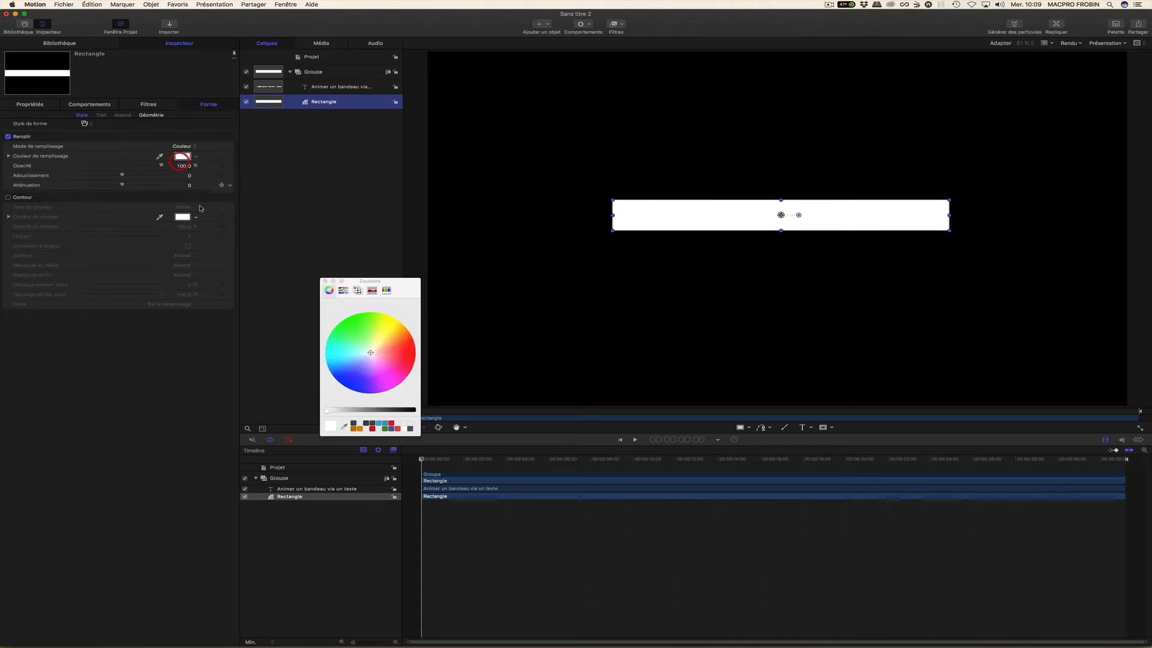
drag(370, 353, 415, 352)
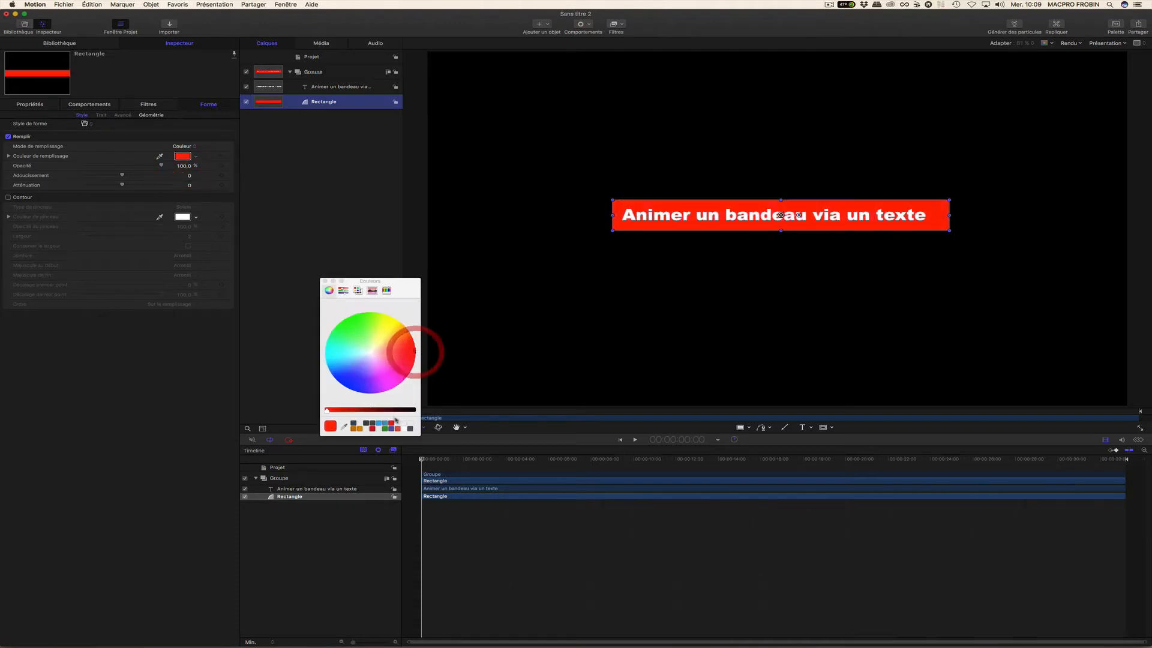
click(391, 423)
click(379, 423)
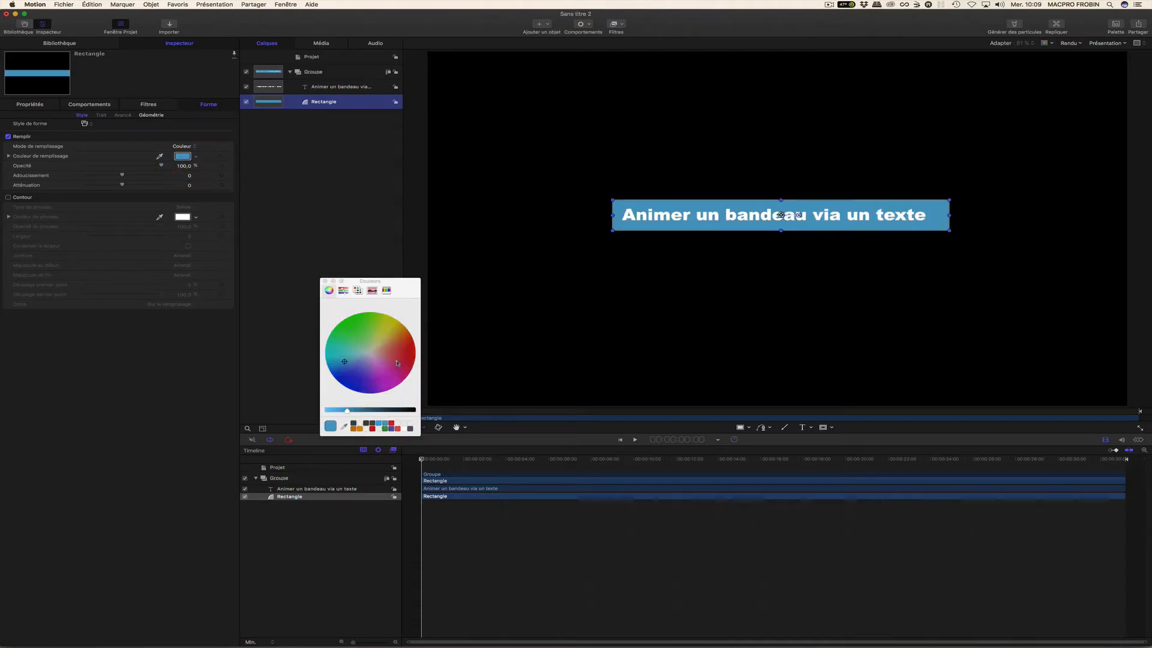
click(417, 354)
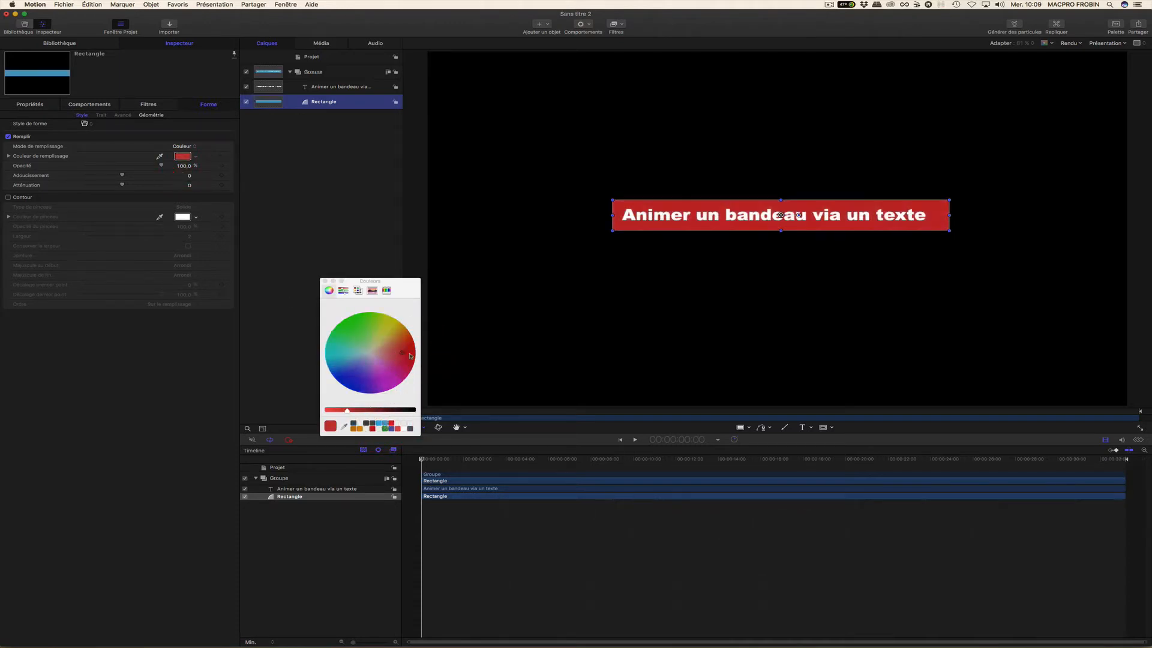
click(324, 281)
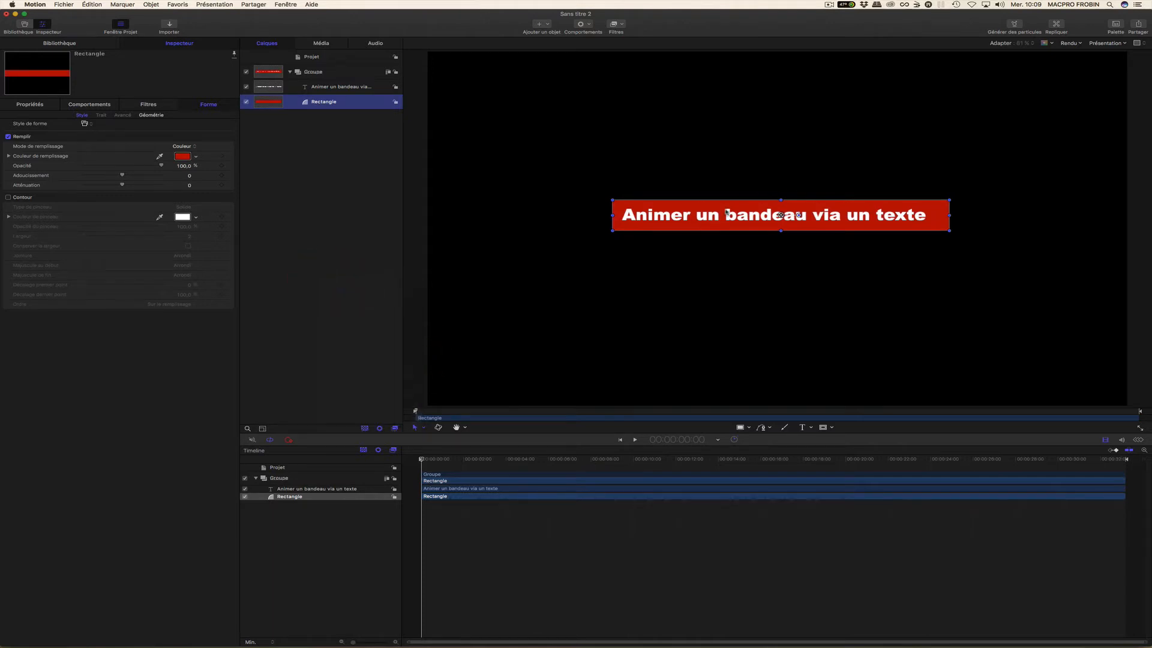
Step: Remove the last word from the text so that it reads "Animer un bandeau via un"
click(324, 87)
click(85, 340)
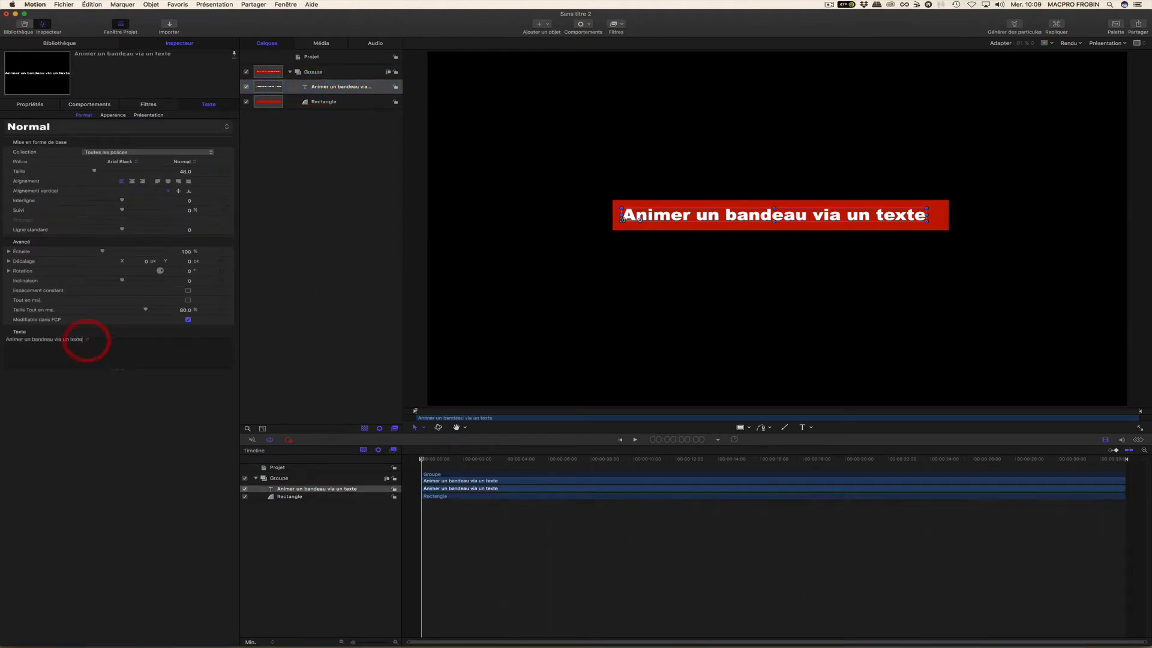
key(BackSpace)
key(BackSpace)
key(BackSpace)
key(BackSpace)
key(BackSpace)
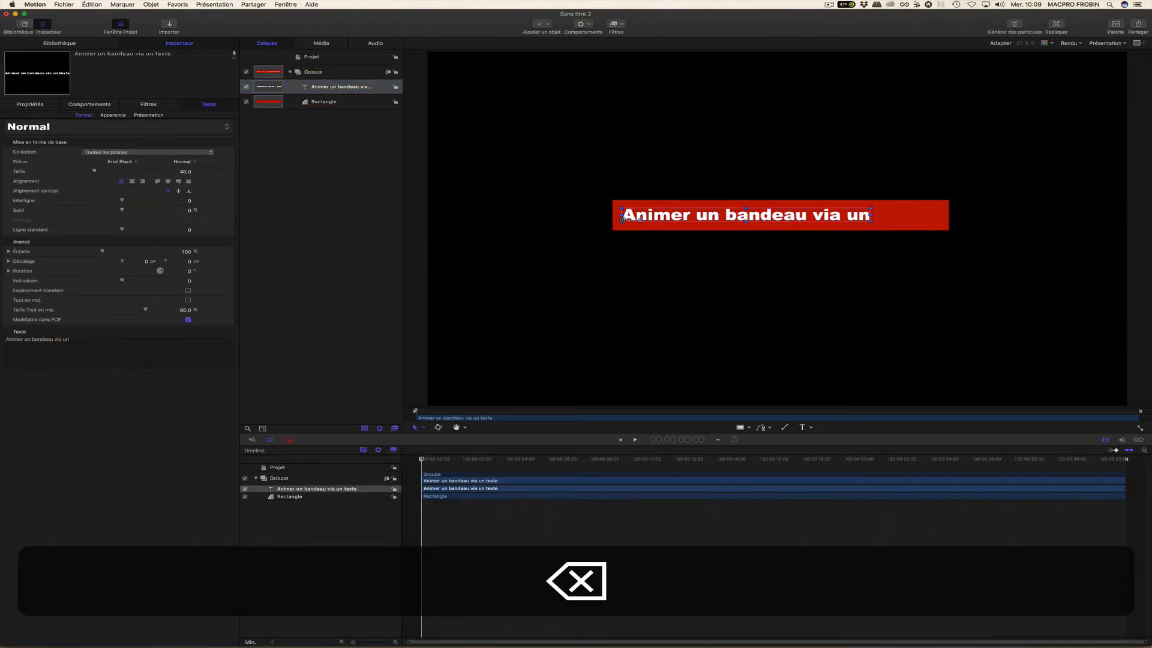
Step: Apply the Aligner sur behaviour from Animation standard to the rectangle
click(320, 104)
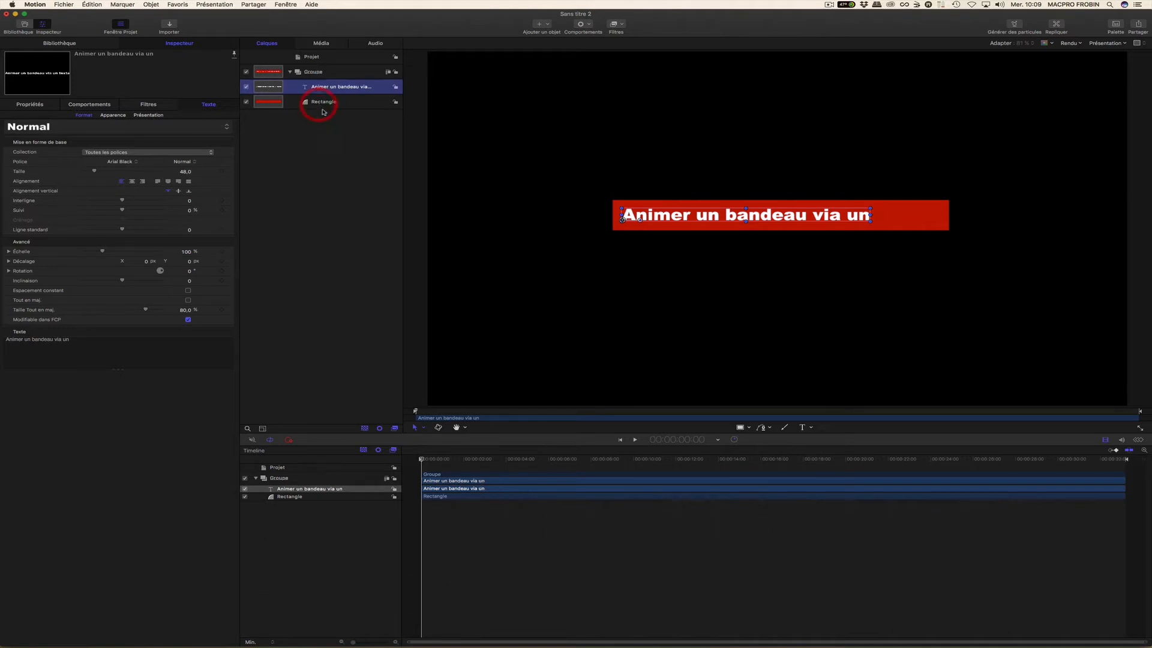
click(69, 43)
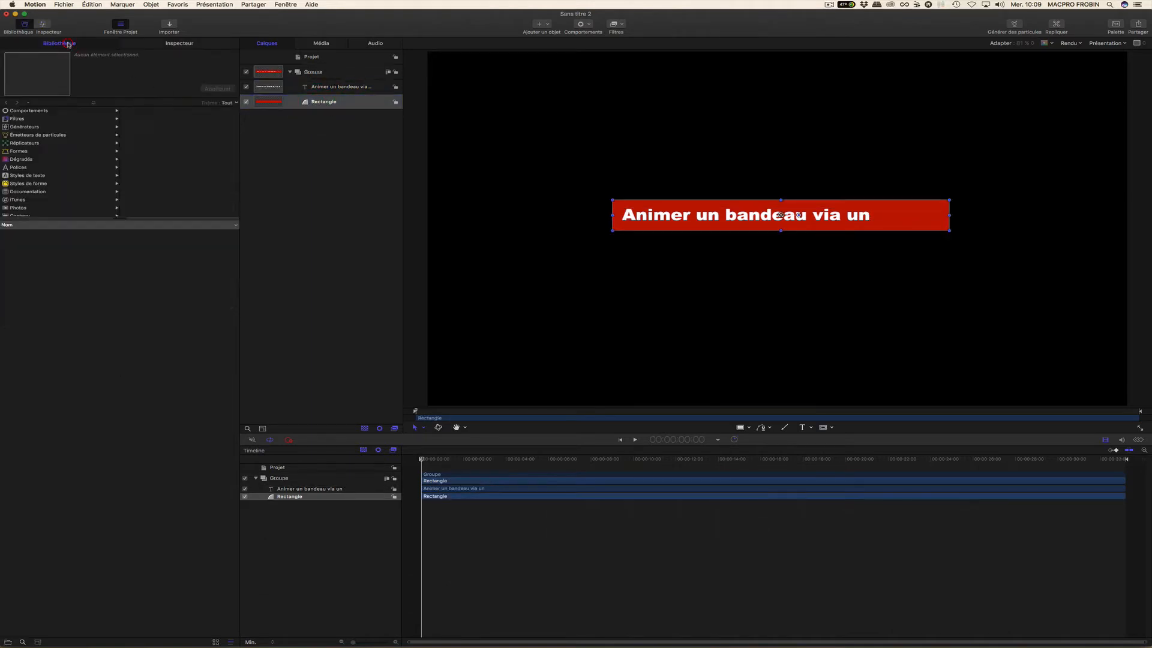
click(30, 112)
click(157, 127)
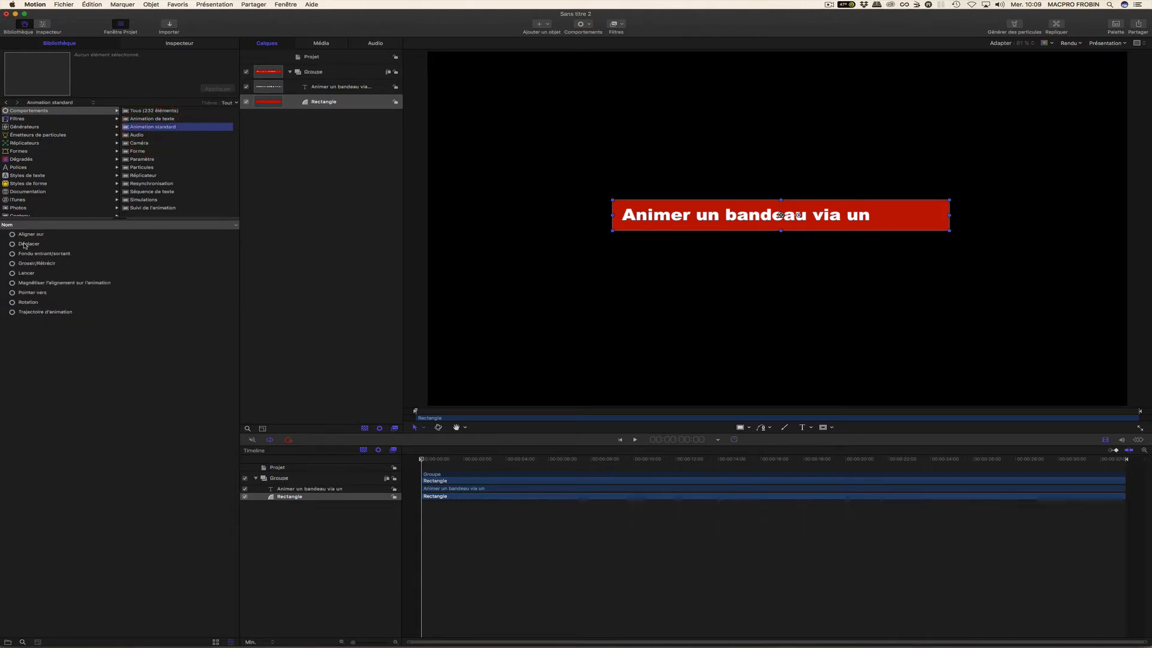
drag(18, 235, 312, 110)
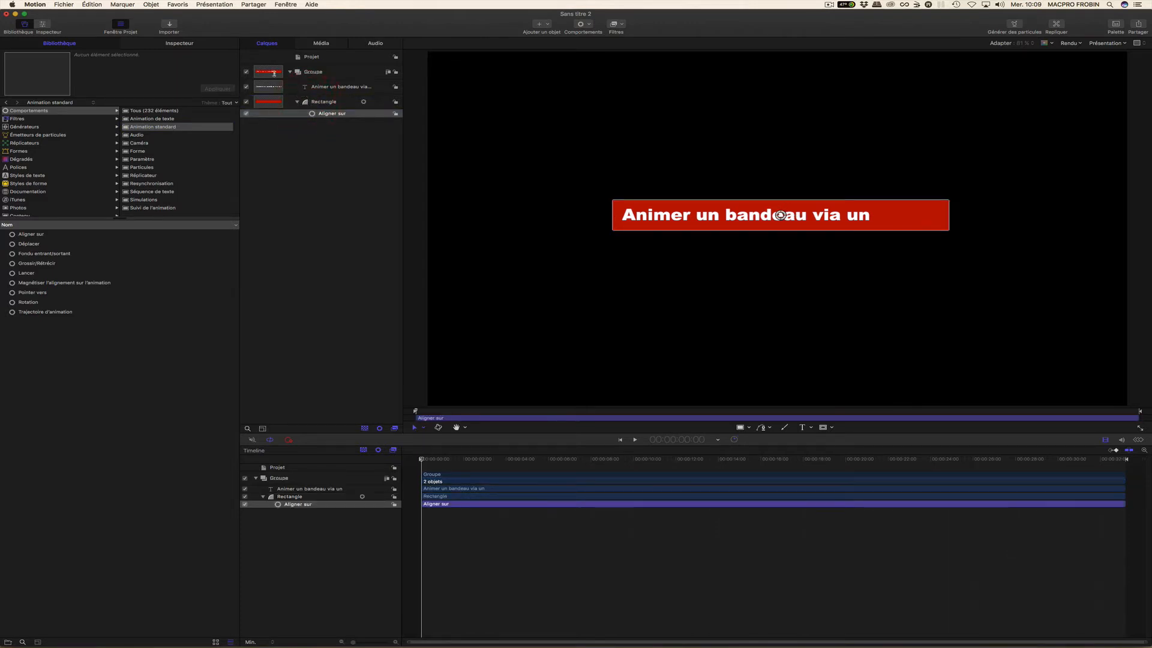
Step: Assign the text layer as the reference object of the rectangle's Aligner sur behaviour
click(180, 43)
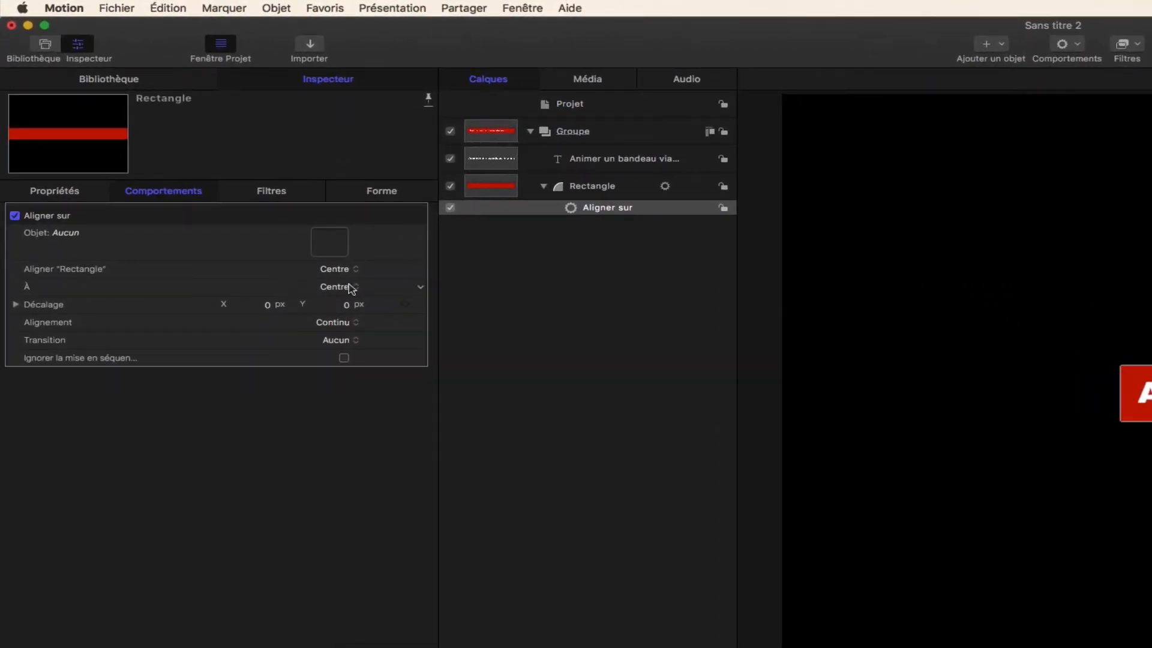
drag(560, 166, 320, 251)
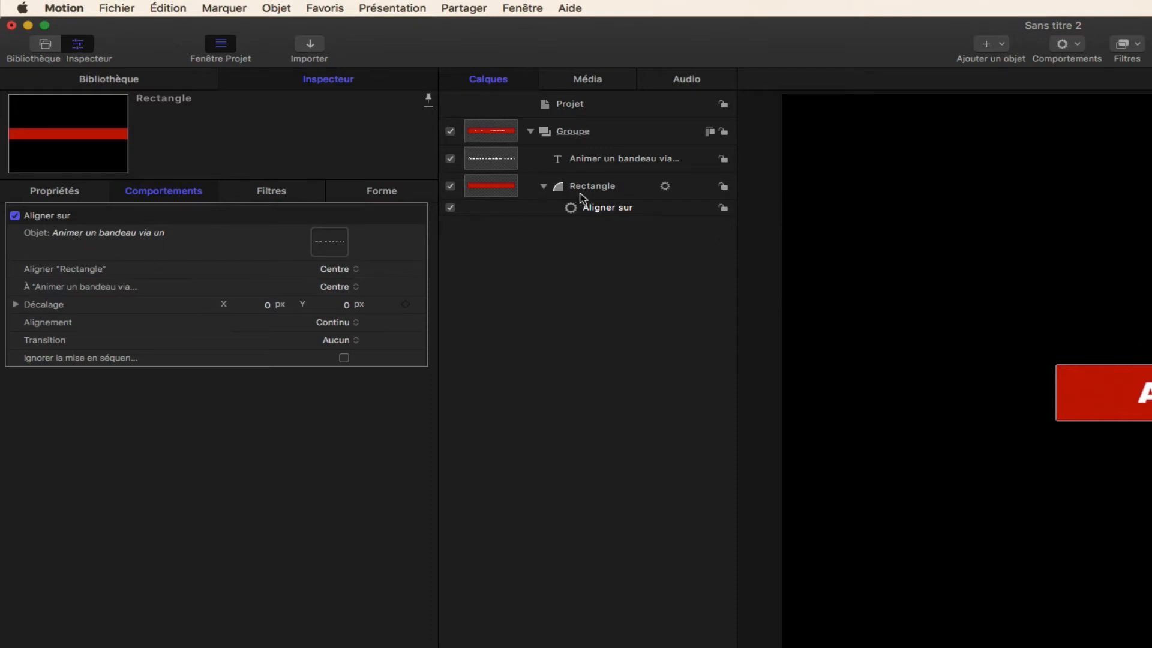
click(579, 187)
click(604, 214)
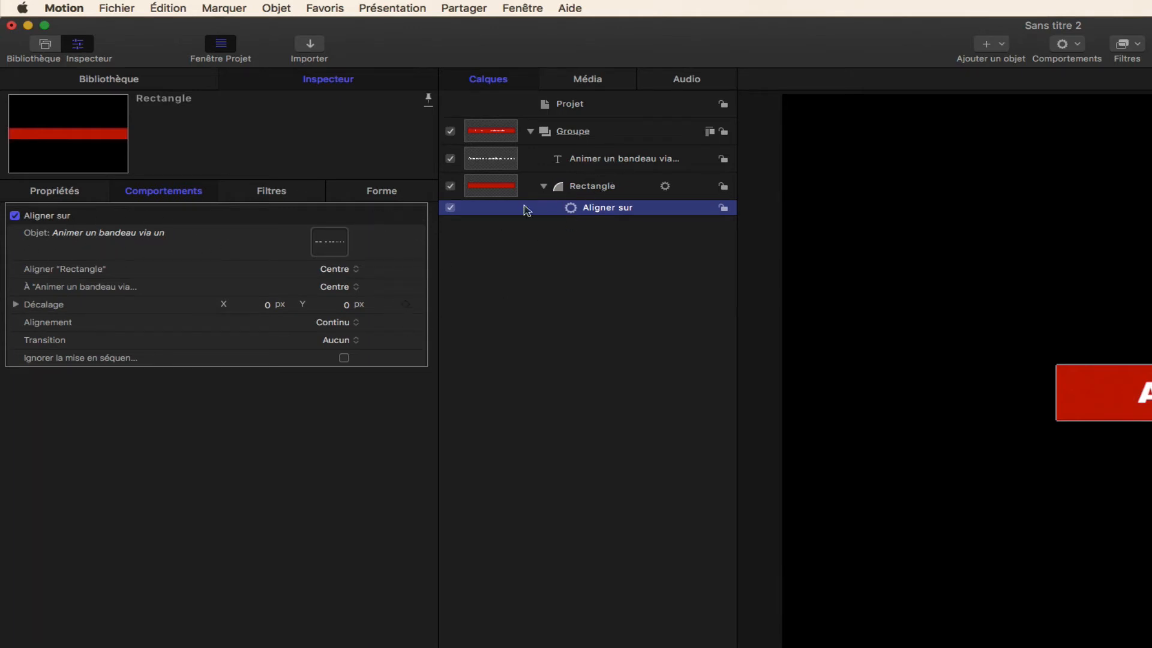
Step: Rename the text layer as "texte" and display the settings of the rectangle's Aligner sur behaviour
click(604, 165)
double_click(639, 157)
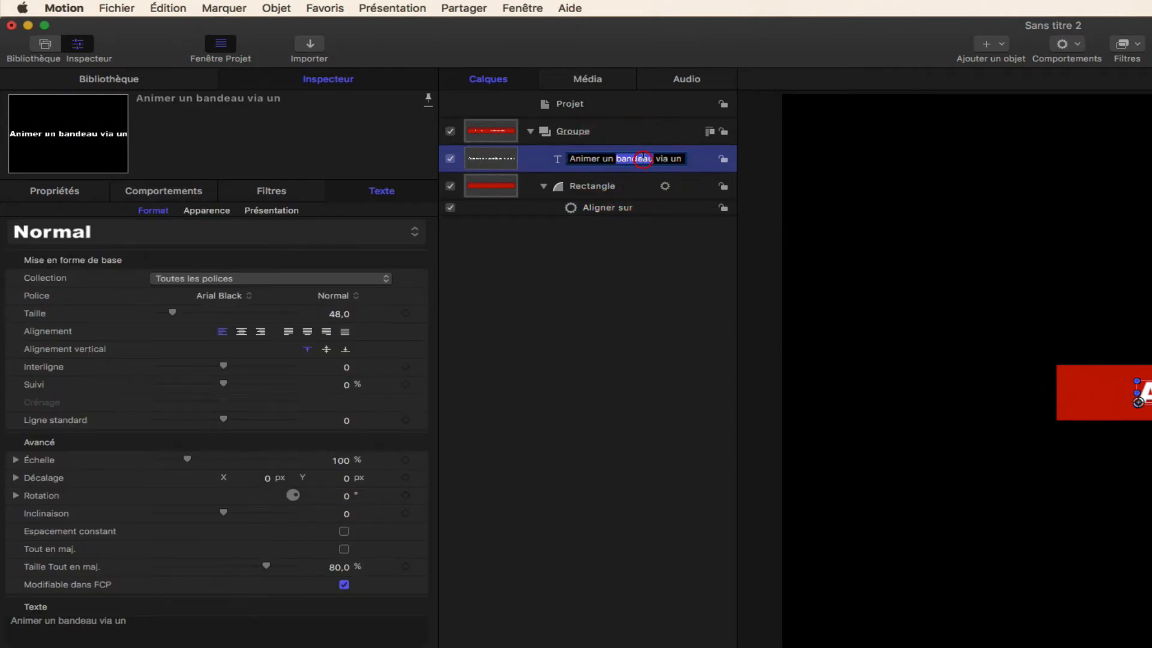
triple_click(639, 158)
text(texte)
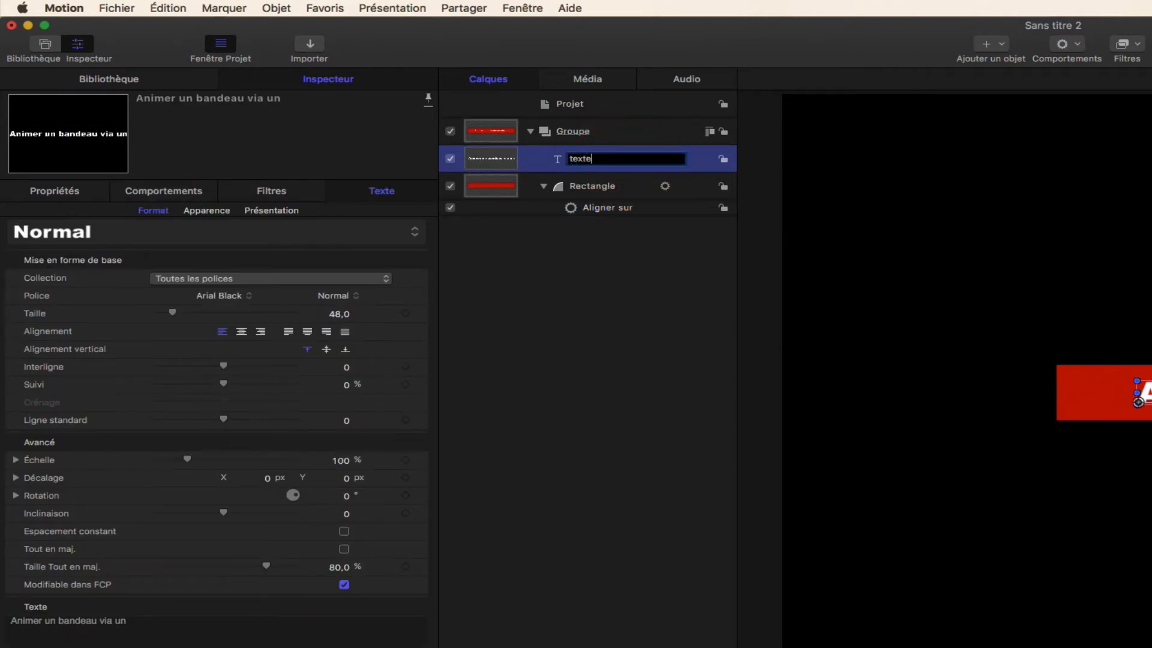
key(Return)
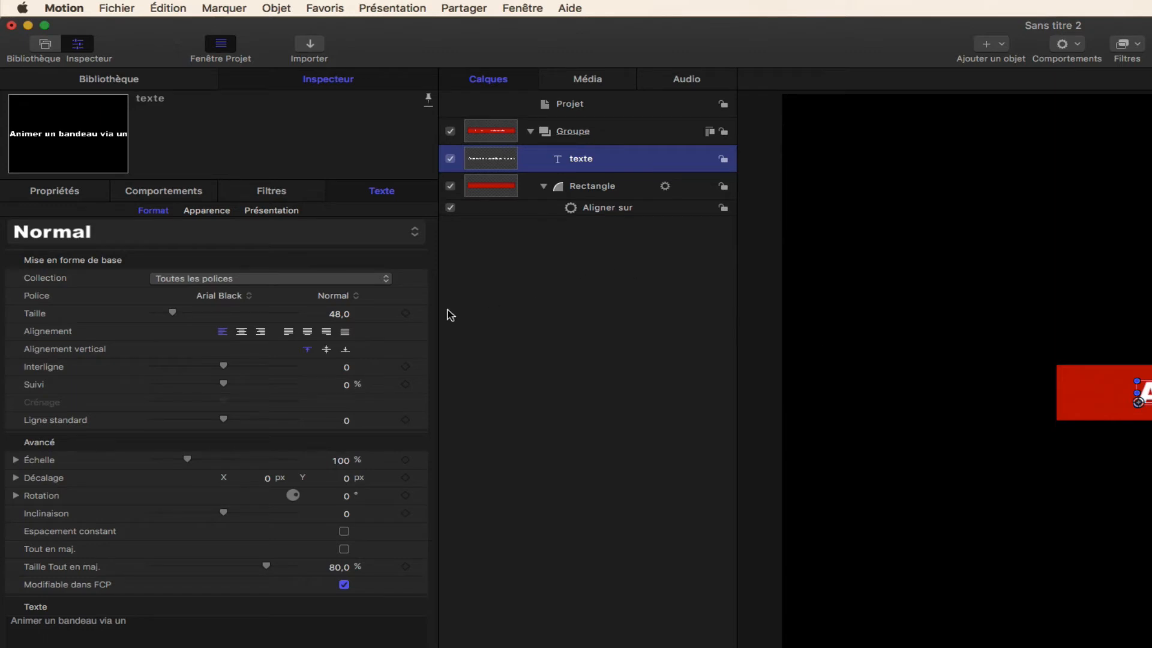
click(398, 192)
click(596, 208)
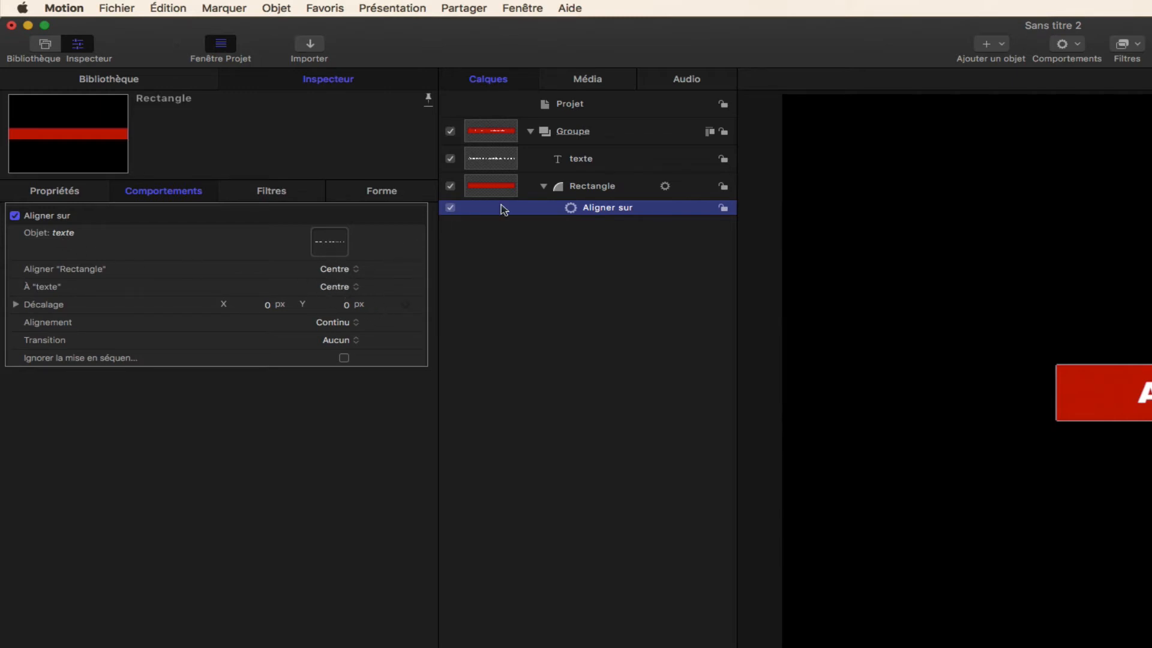
Step: Extend the text layer's content so that it reads "Animer un bandeau via un texte gggggggg"
click(624, 167)
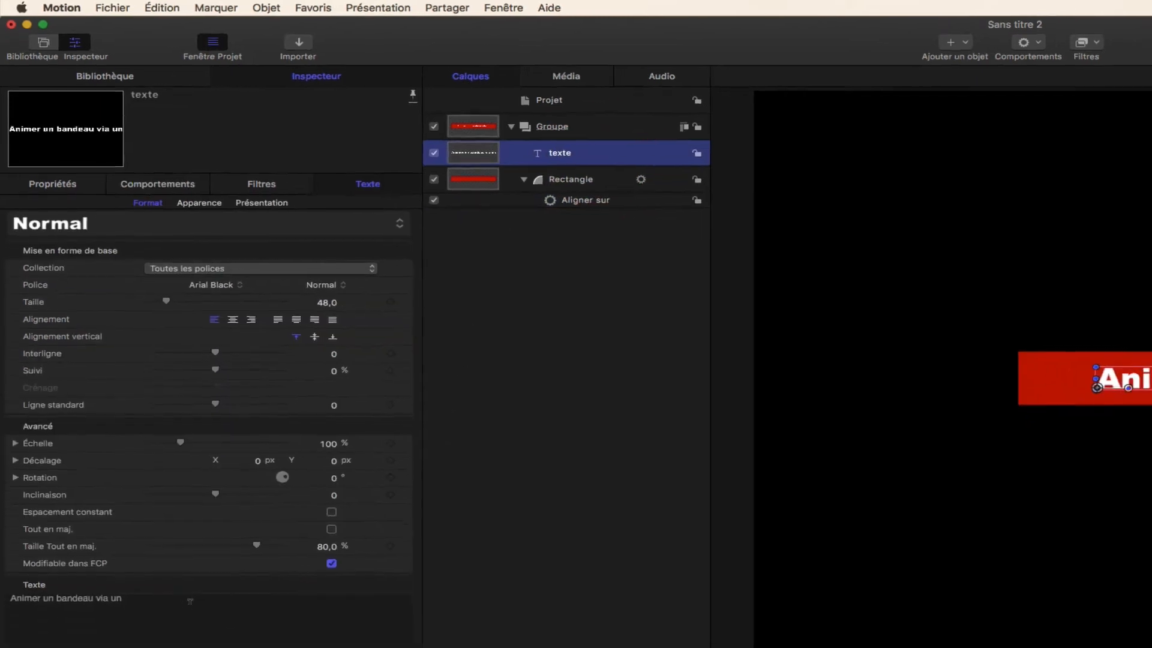
click(177, 630)
text(texte)
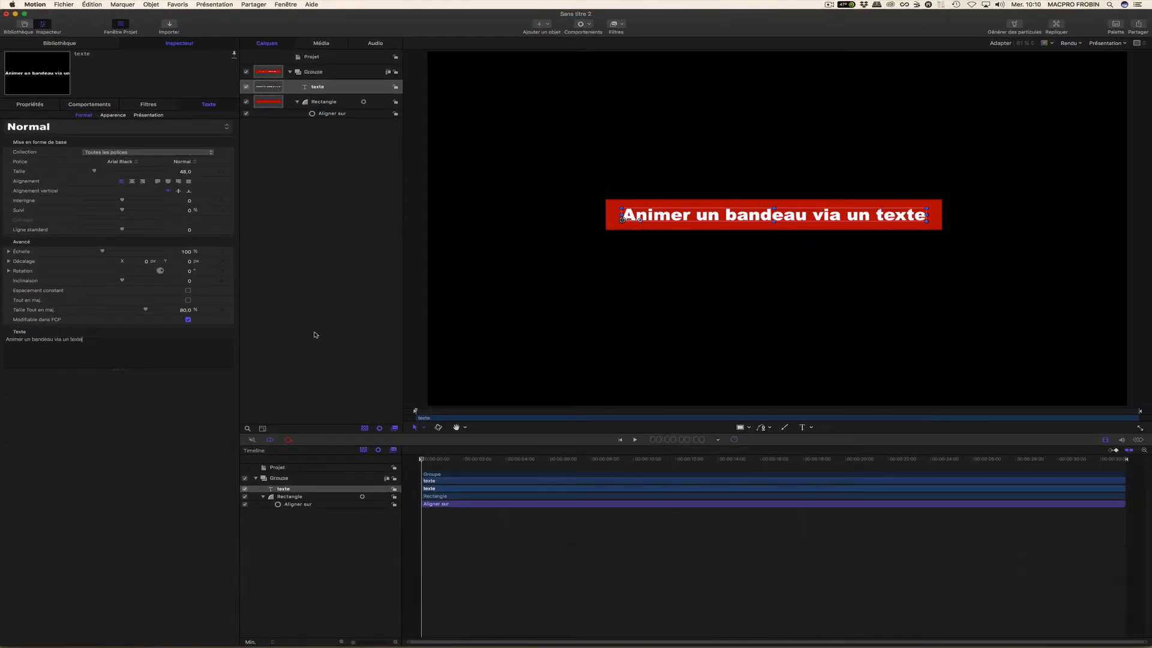
text( gggggggg)
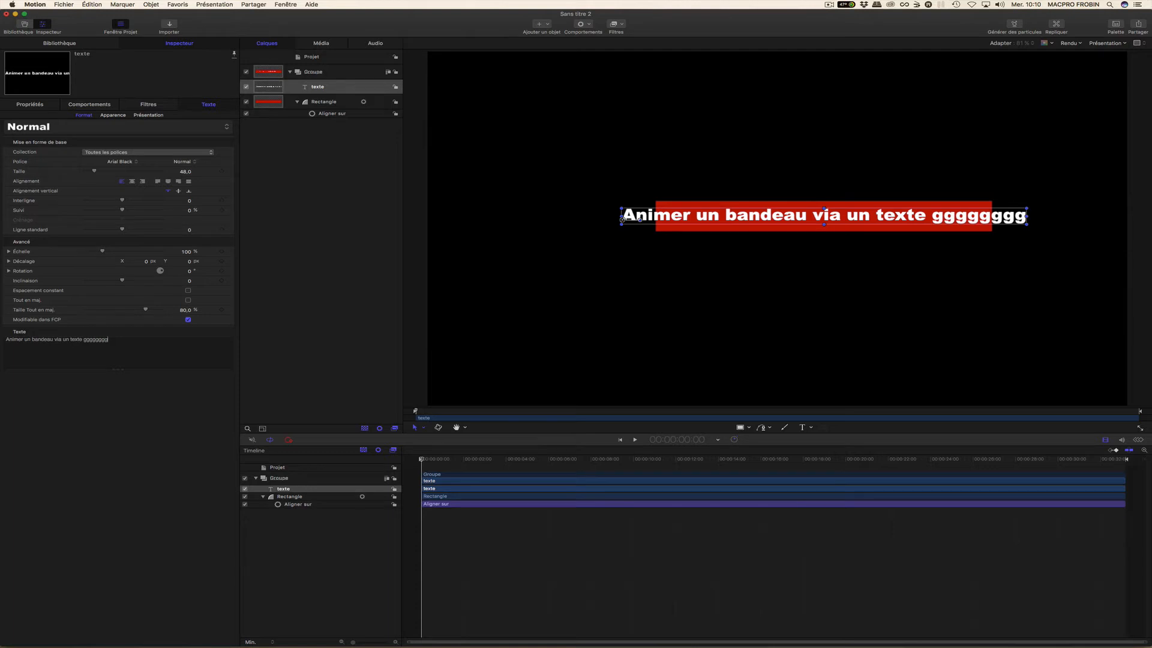
Step: Set both alignment points of the rectangle's Aligner sur behaviour, for the rectangle and for the text, to Gauche
click(331, 114)
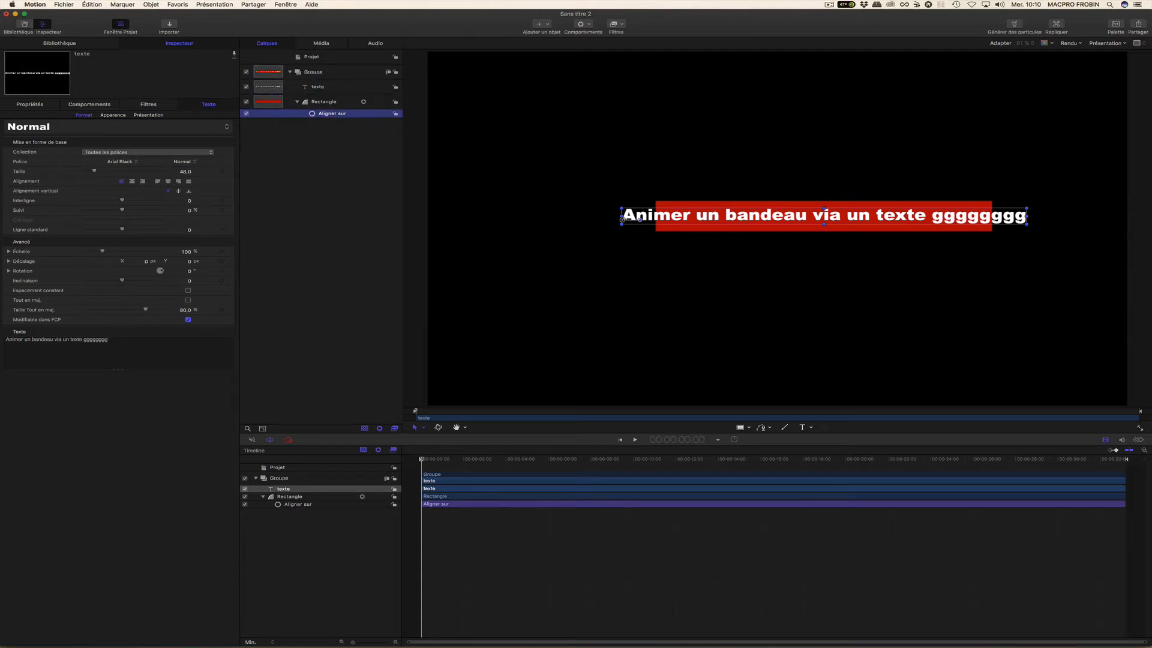
click(331, 114)
click(183, 147)
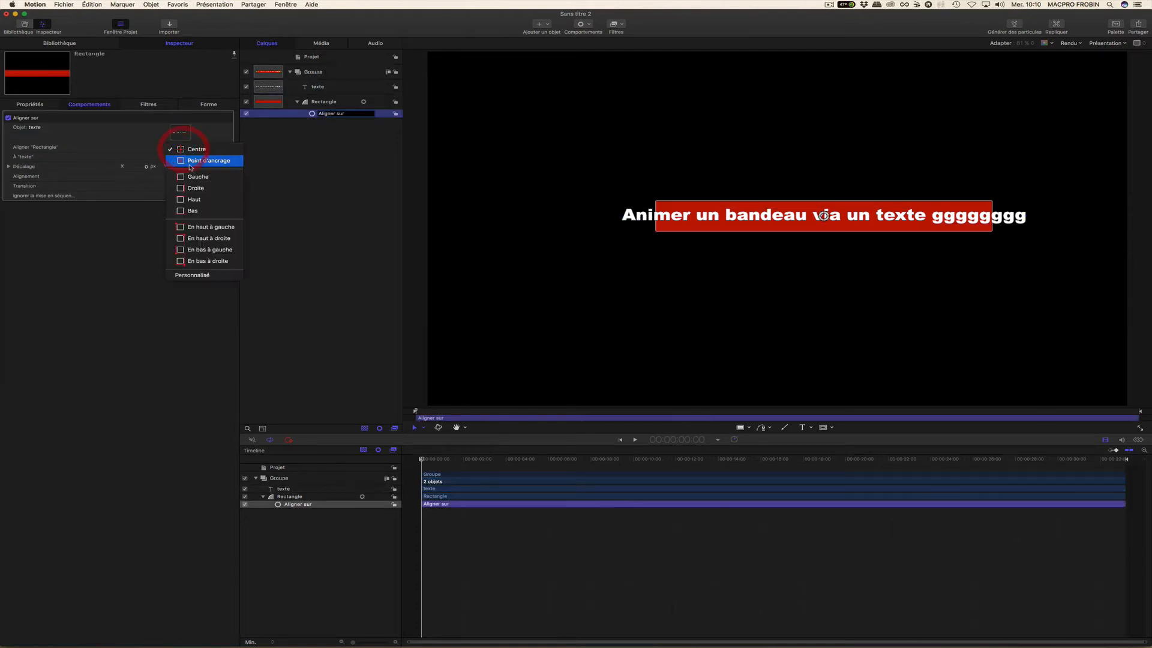
click(195, 178)
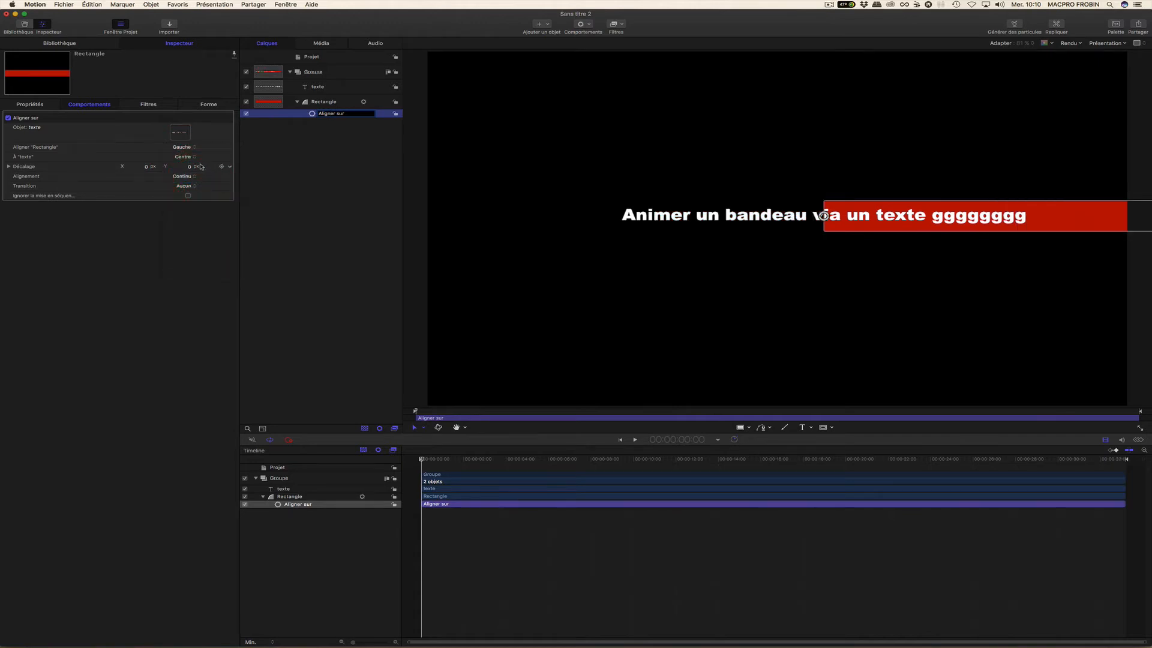
click(184, 156)
click(192, 185)
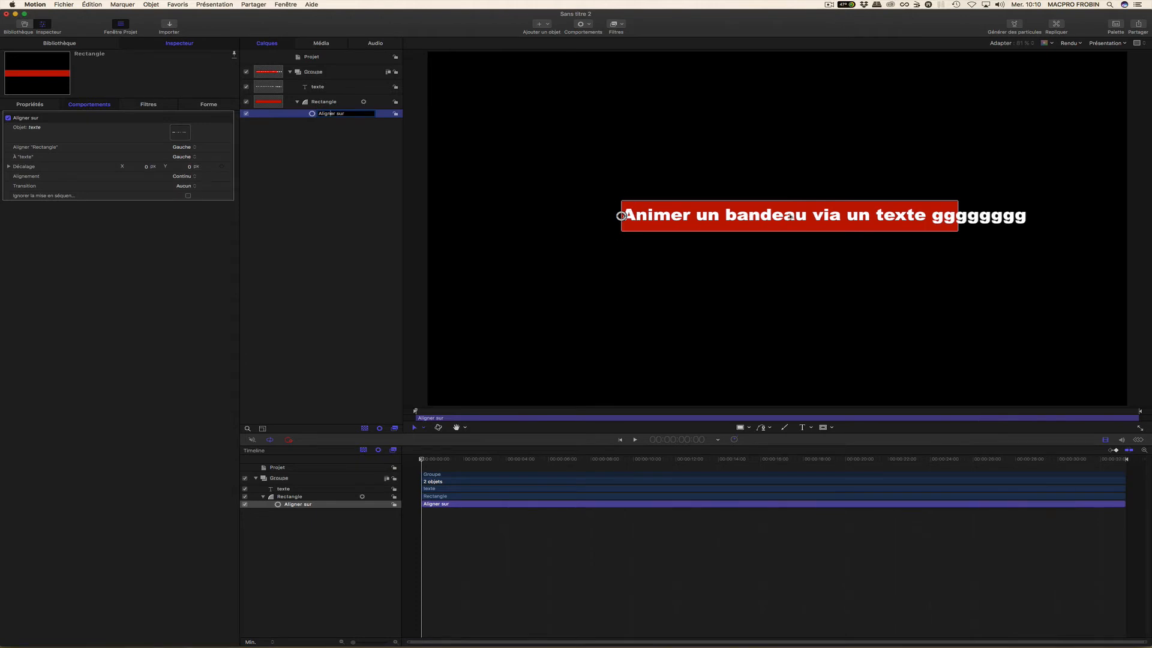
Step: Replace the words after "Animer un bandeau via un" in the text layer with a long filler string starting with "gfgfgfhf"
click(321, 88)
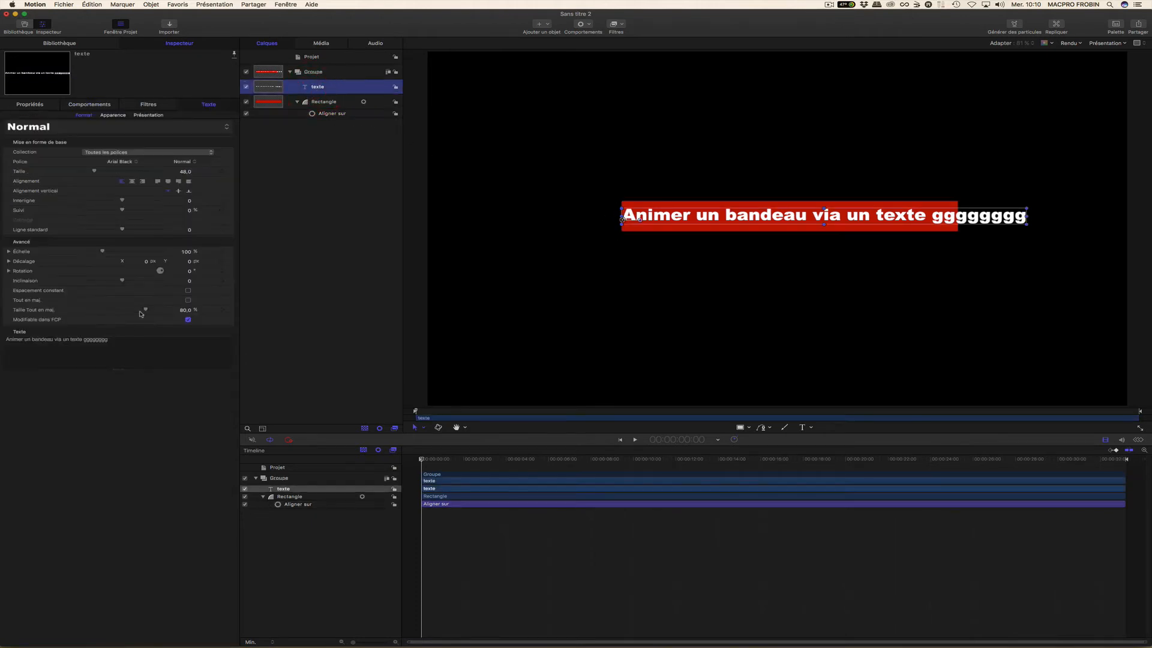
click(122, 340)
key(BackSpace)
key(BackSpace)
key(BackSpace)
key(BackSpace)
key(BackSpace)
key(BackSpace)
key(BackSpace)
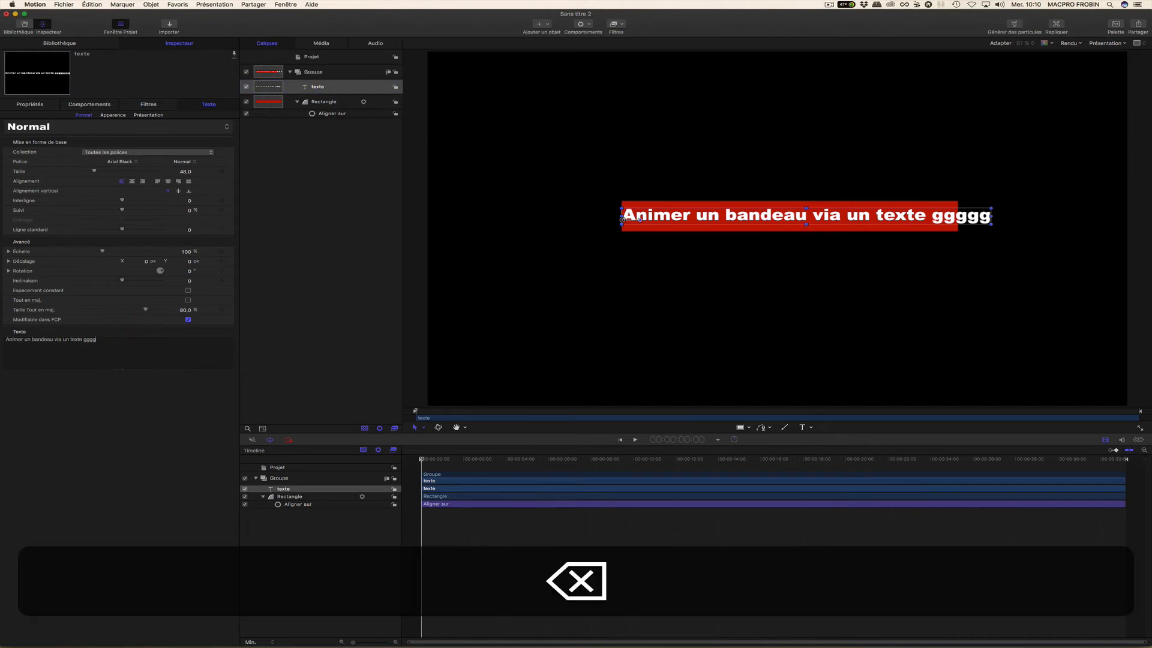
key(BackSpace)
key(BackSpace)
key(BackSpace)
key(BackSpace)
key(BackSpace)
key(BackSpace)
key(BackSpace)
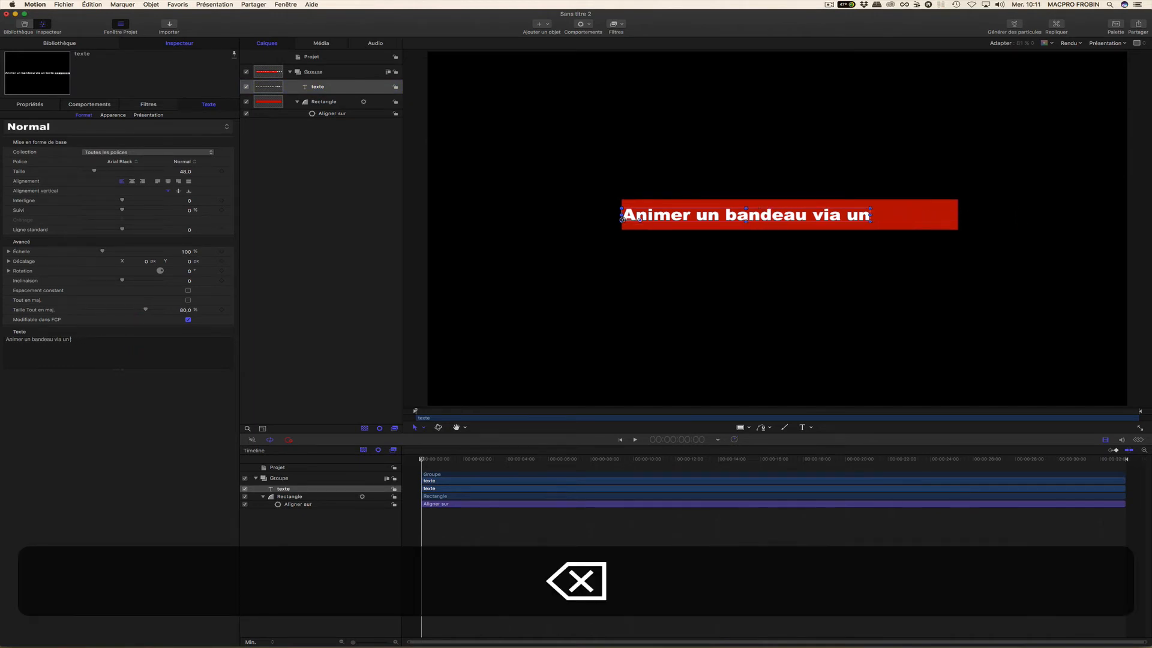
text(gfgfgfhfgfgfgf)
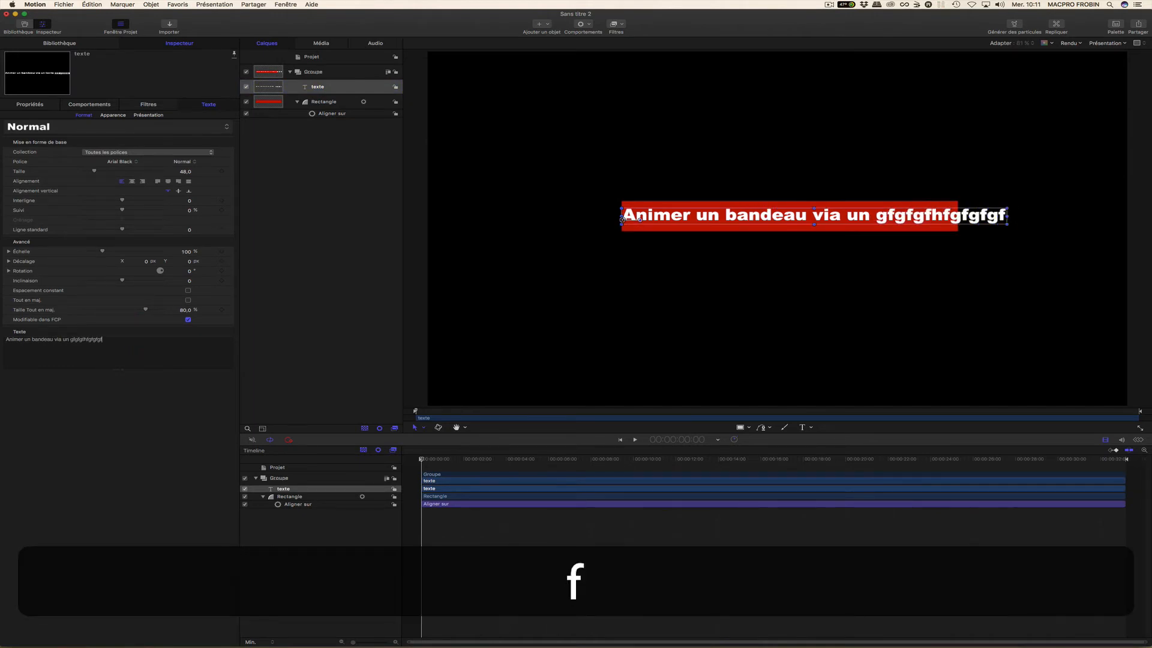
text(gfgf)
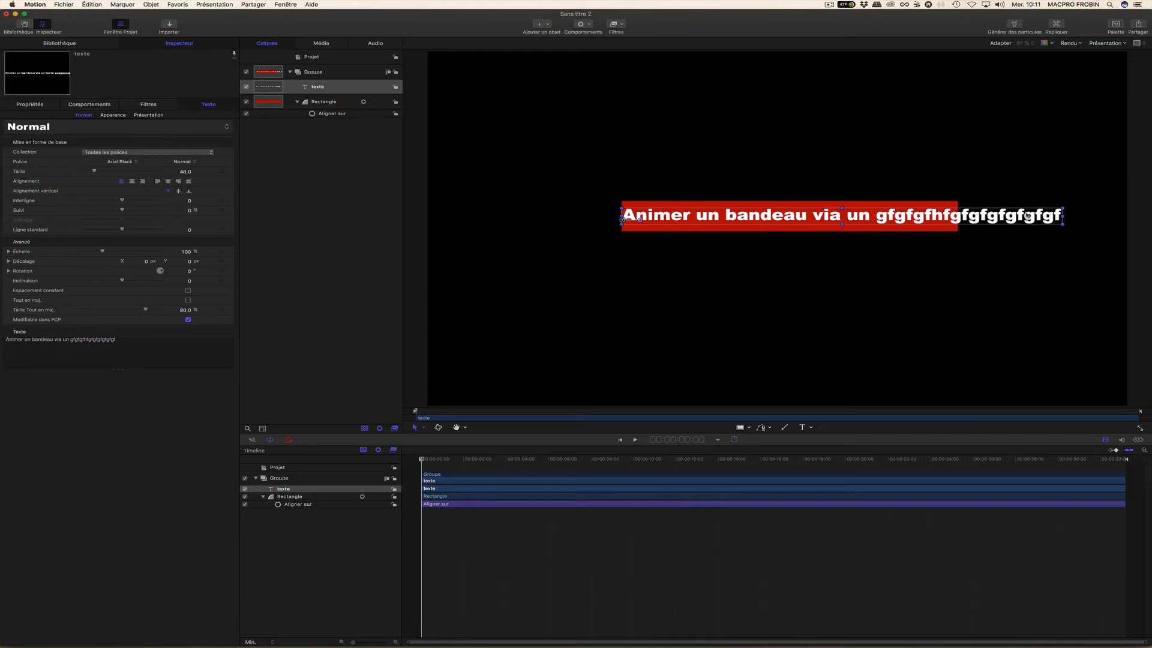
Step: Apply the Lier behaviour from the Paramètre category to the rectangle and assign the texte layer as its source object
click(320, 102)
click(320, 102)
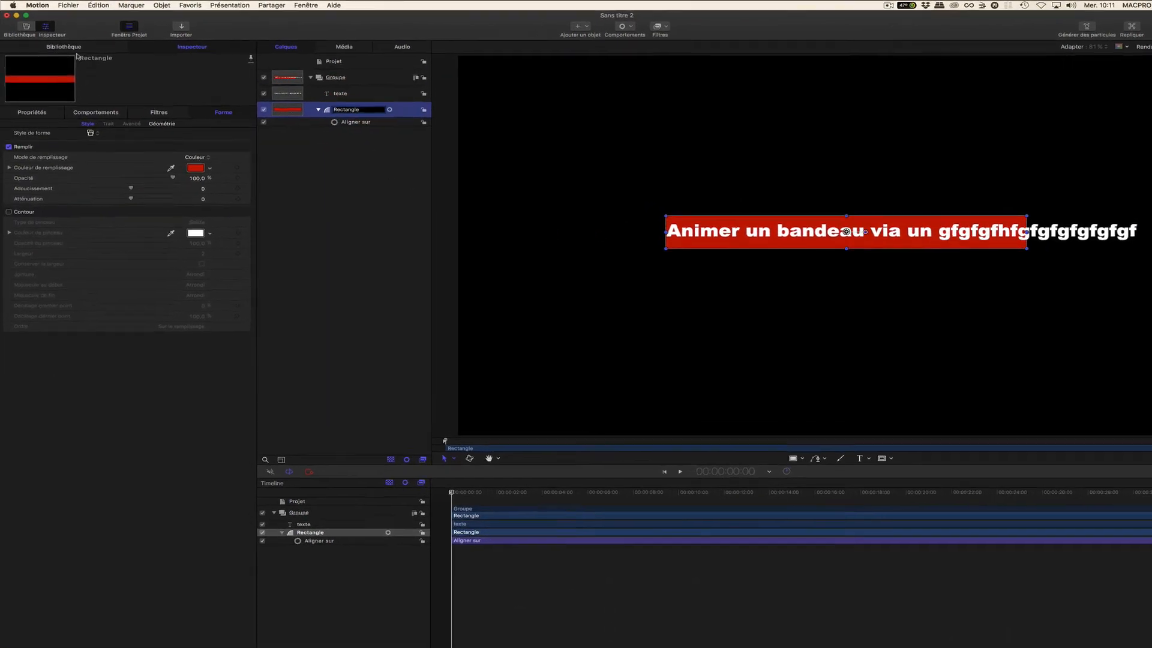
click(64, 44)
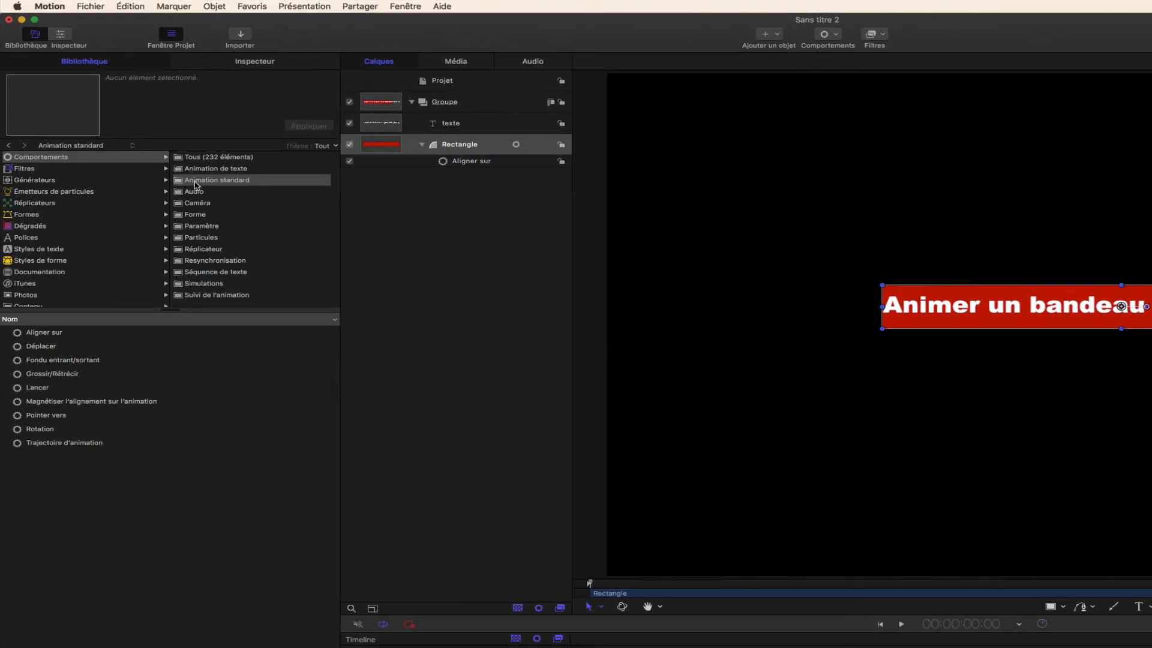
click(200, 228)
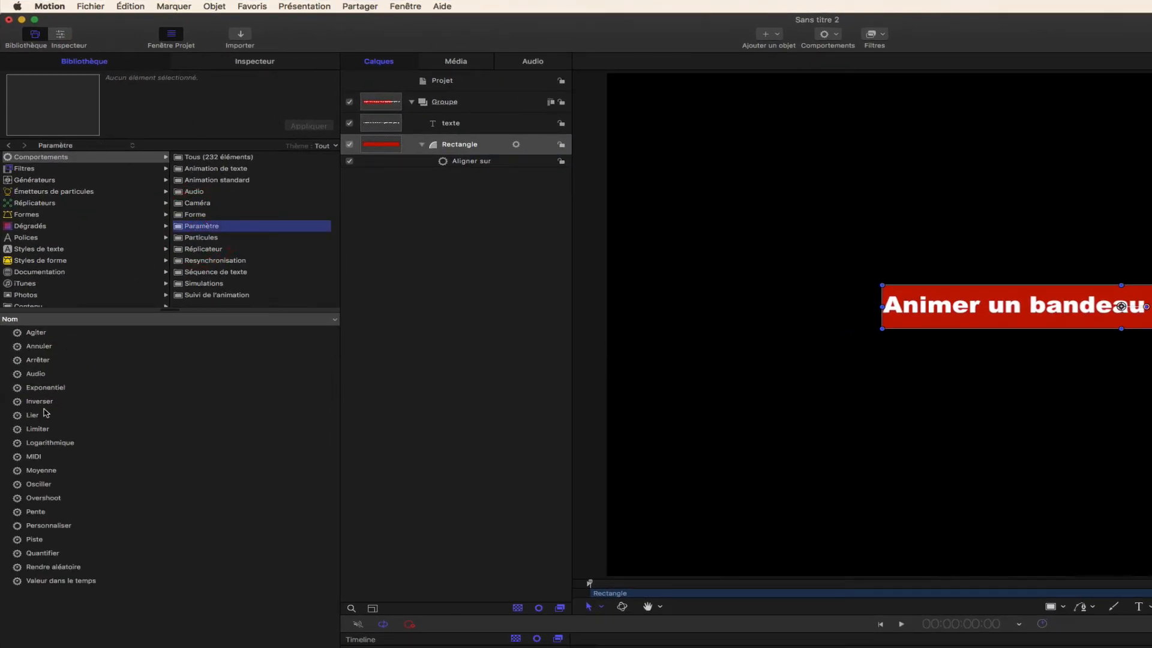
drag(17, 415, 432, 148)
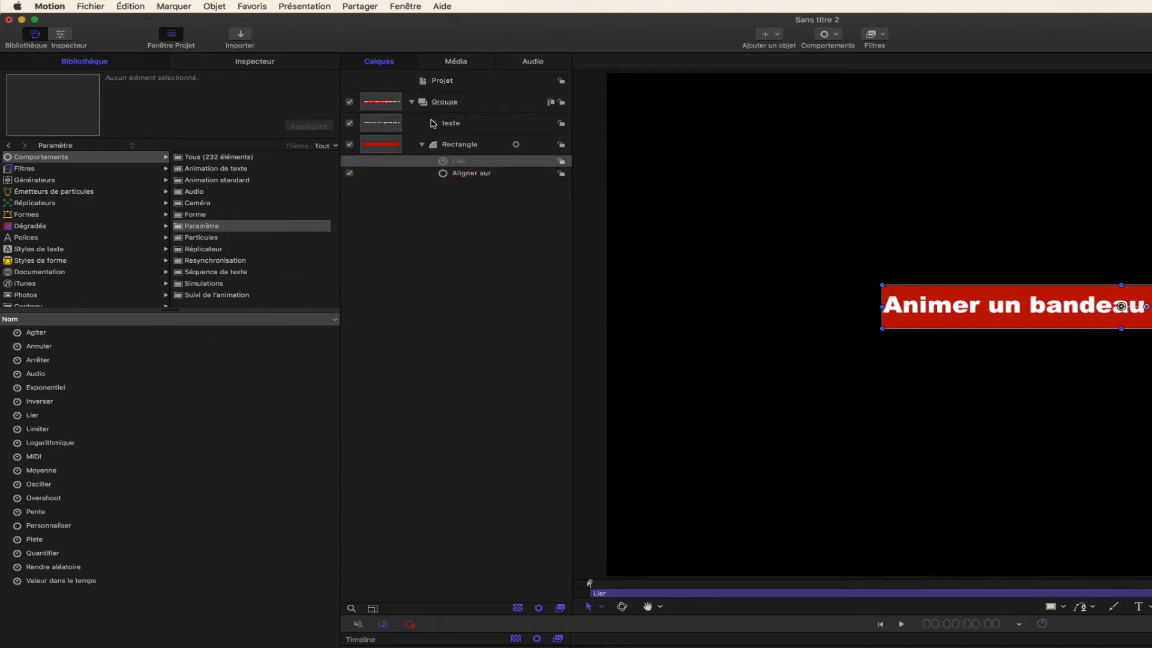
click(252, 61)
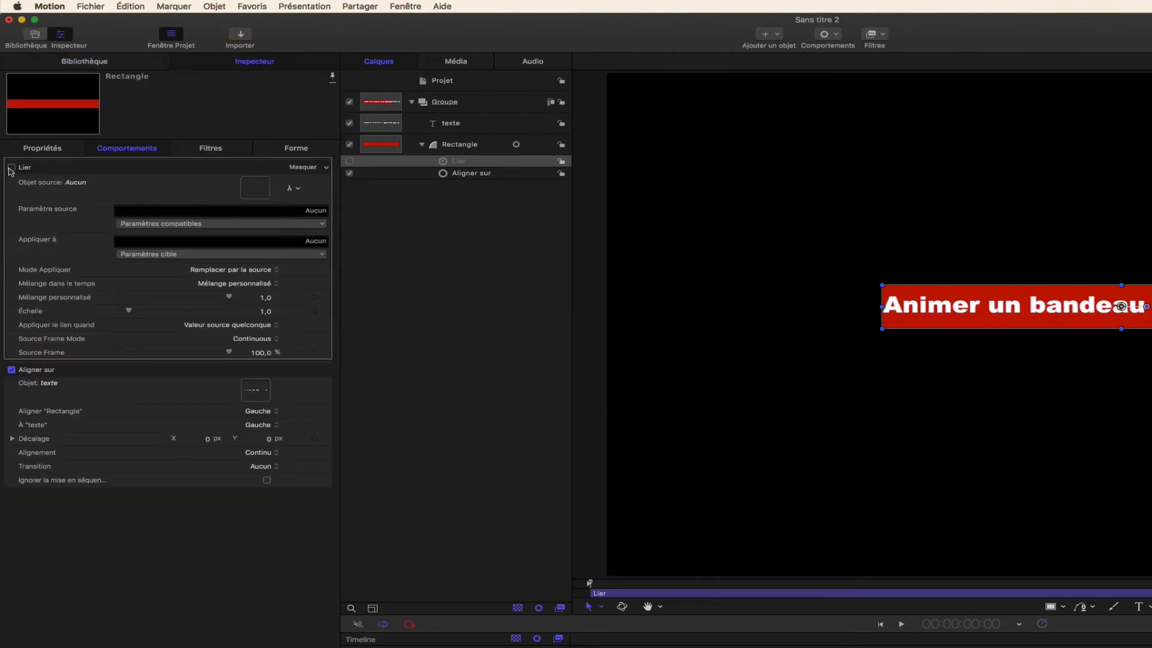
drag(421, 131, 257, 188)
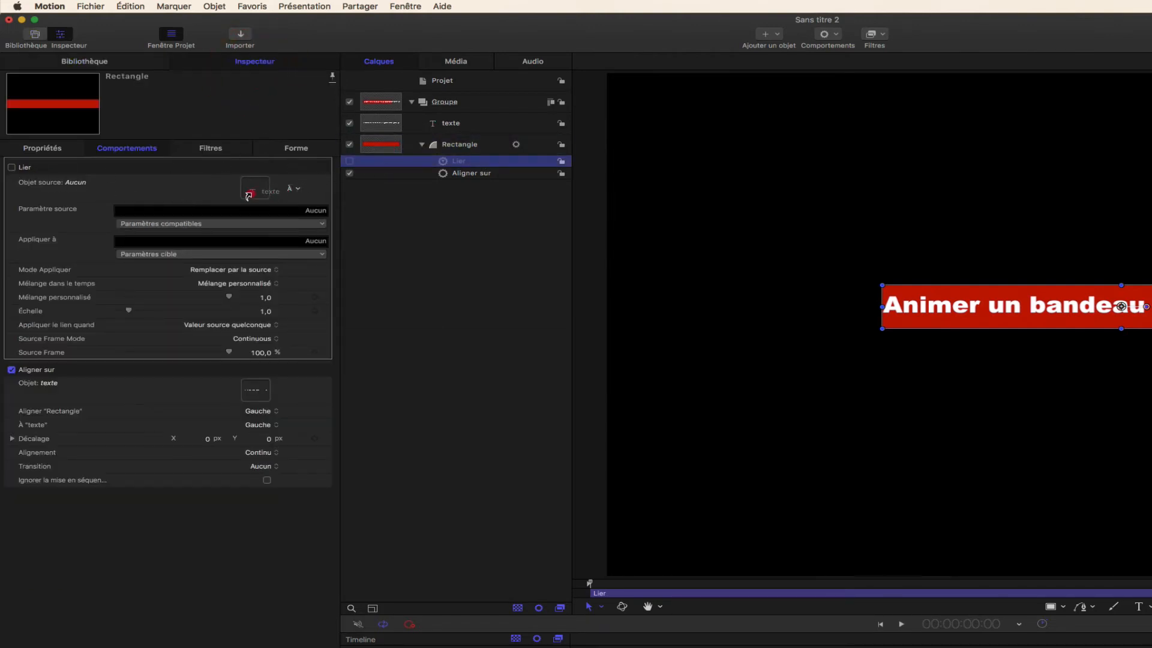
Step: Set the Lier behaviour's target parameter to the rectangle's width, Objet.Forme.Taille.Largeur
click(311, 255)
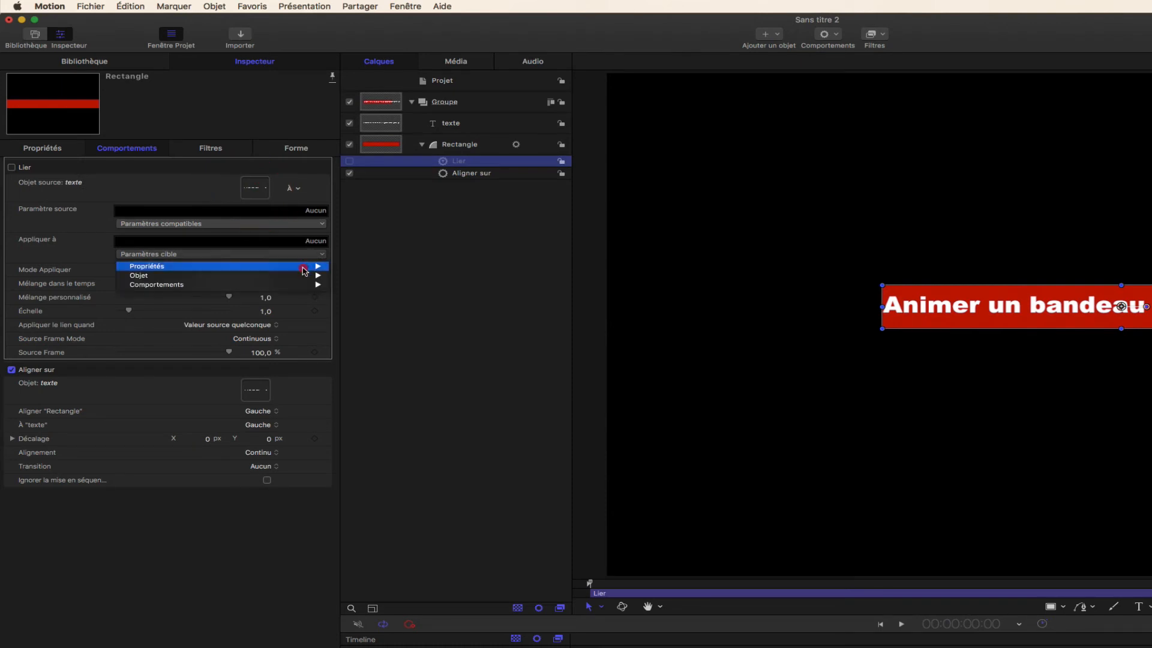
mouse_move(311, 275)
mouse_move(383, 277)
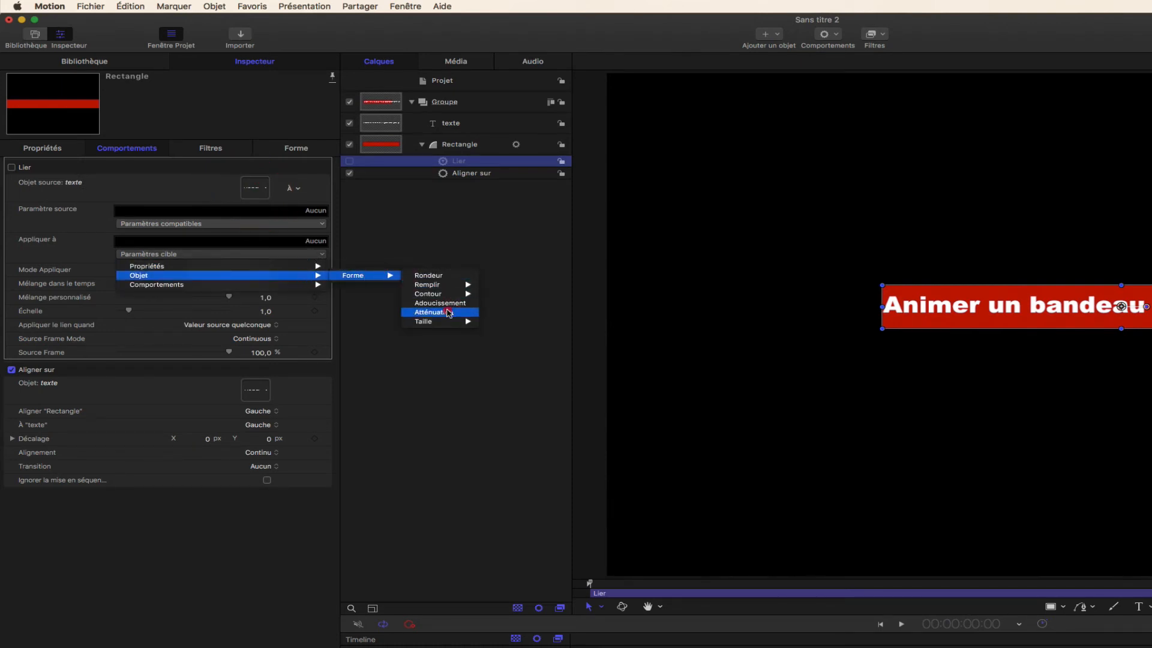
mouse_move(459, 321)
click(514, 331)
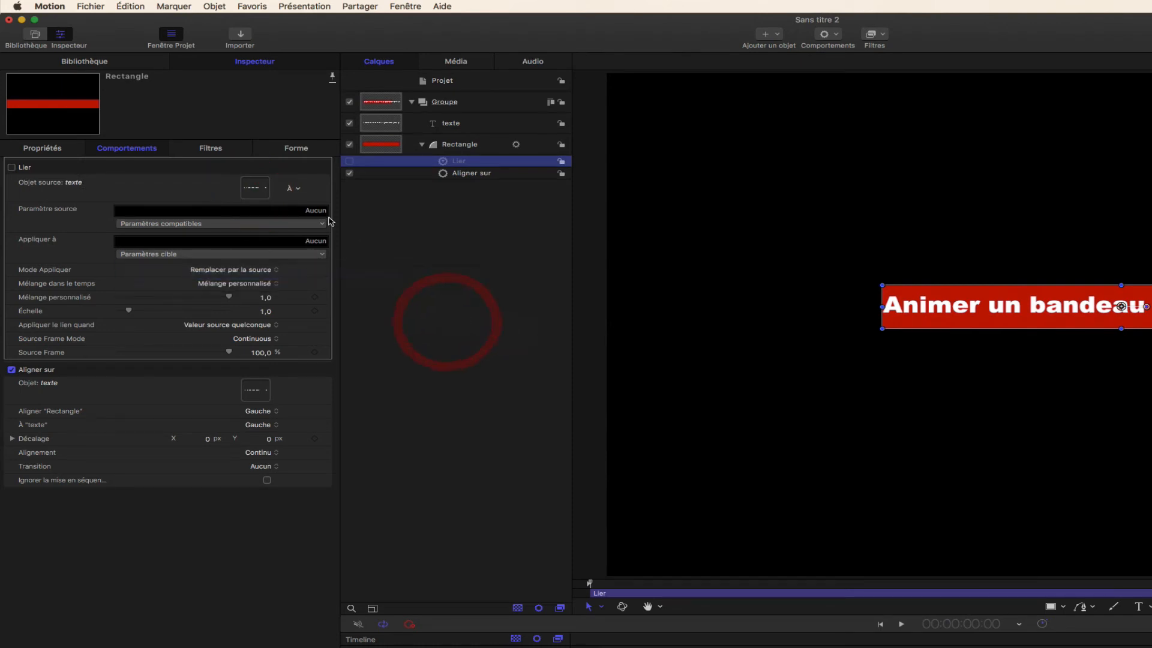
Step: Set the Lier behaviour's source parameter to the text's width, Largeur under Taille in Attributs de l'objet
click(304, 224)
mouse_move(304, 248)
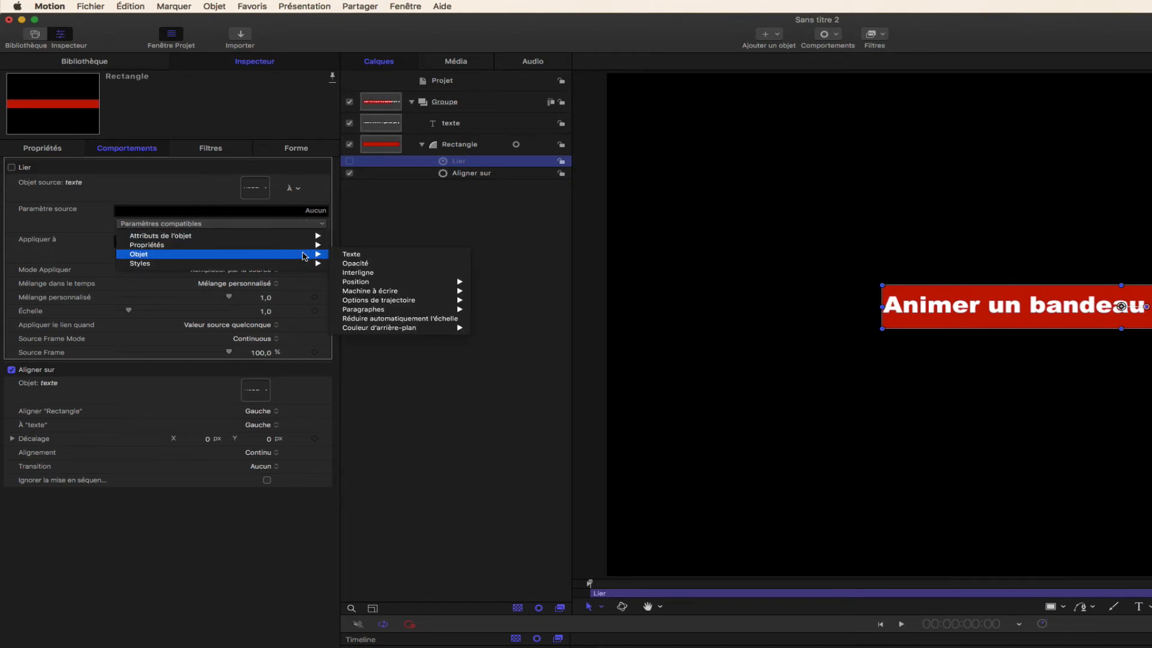
mouse_move(378, 237)
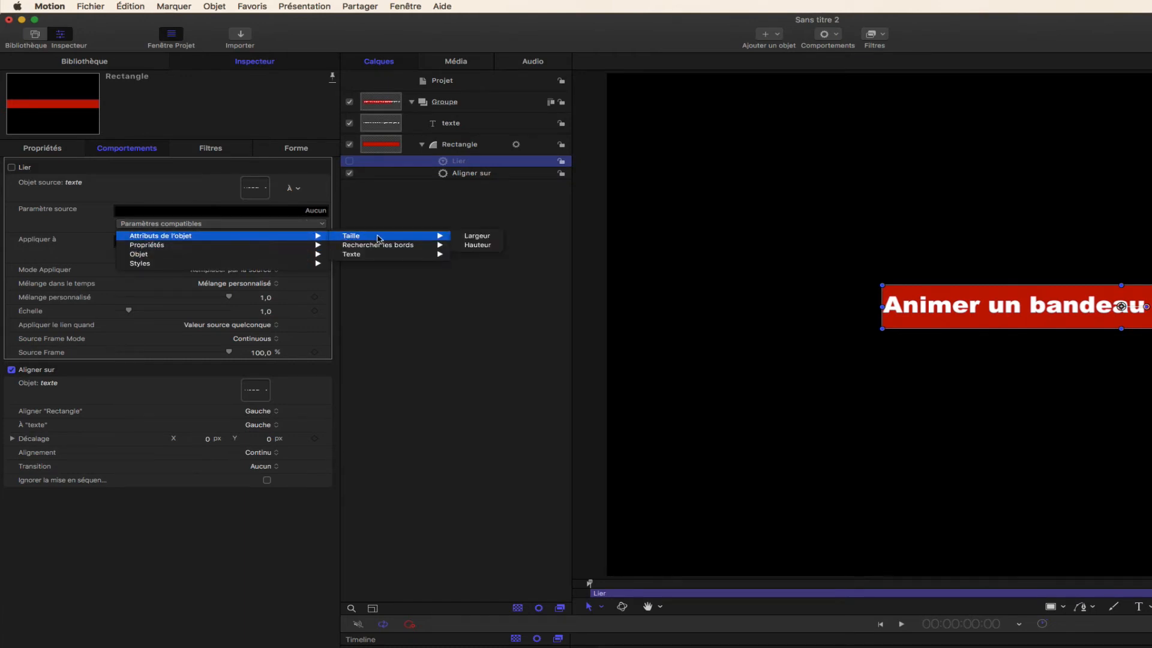
click(480, 237)
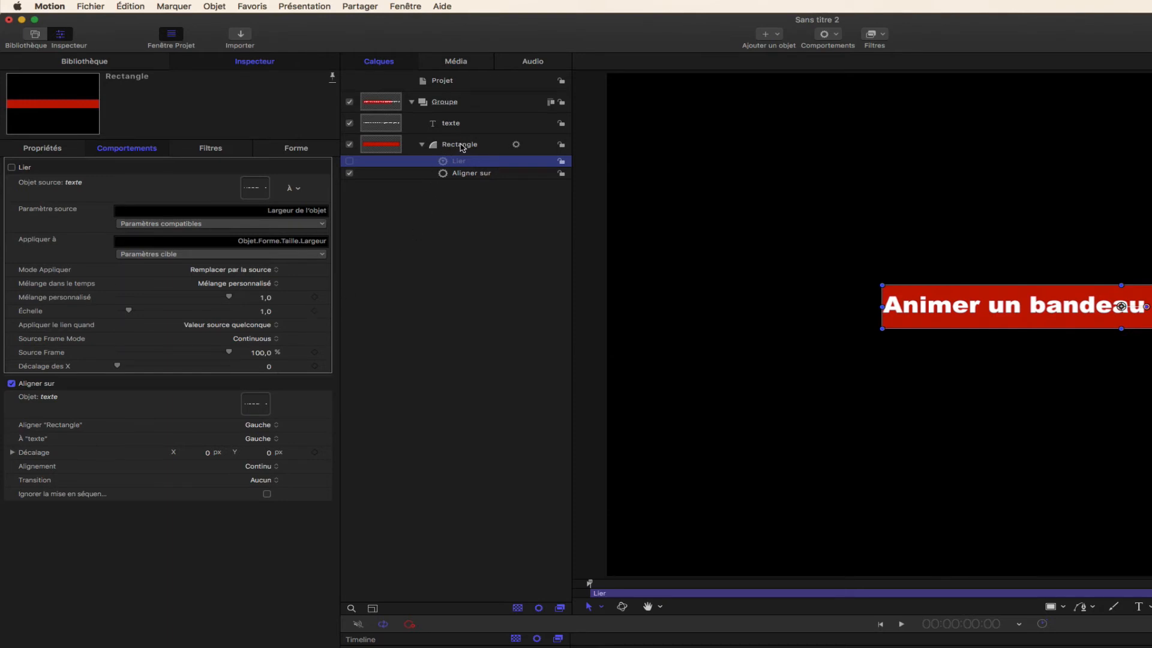
Step: Shorten the text to "Animer un bandeau via un gfgf" and enable the rectangle's Lier behaviour
click(450, 123)
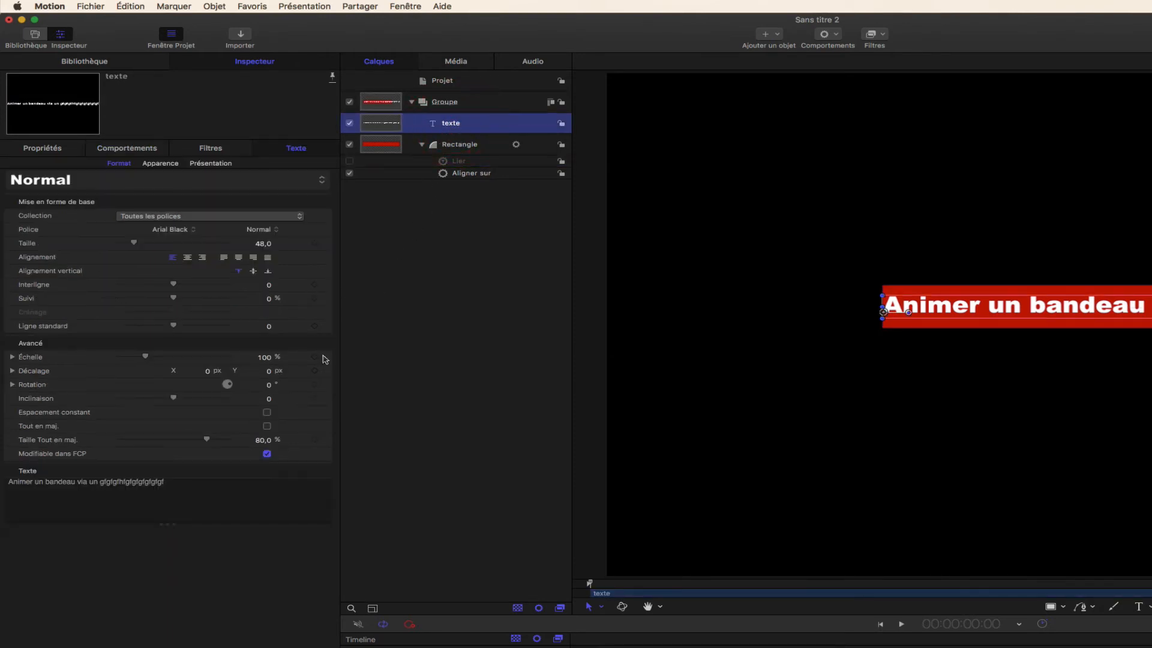
click(211, 482)
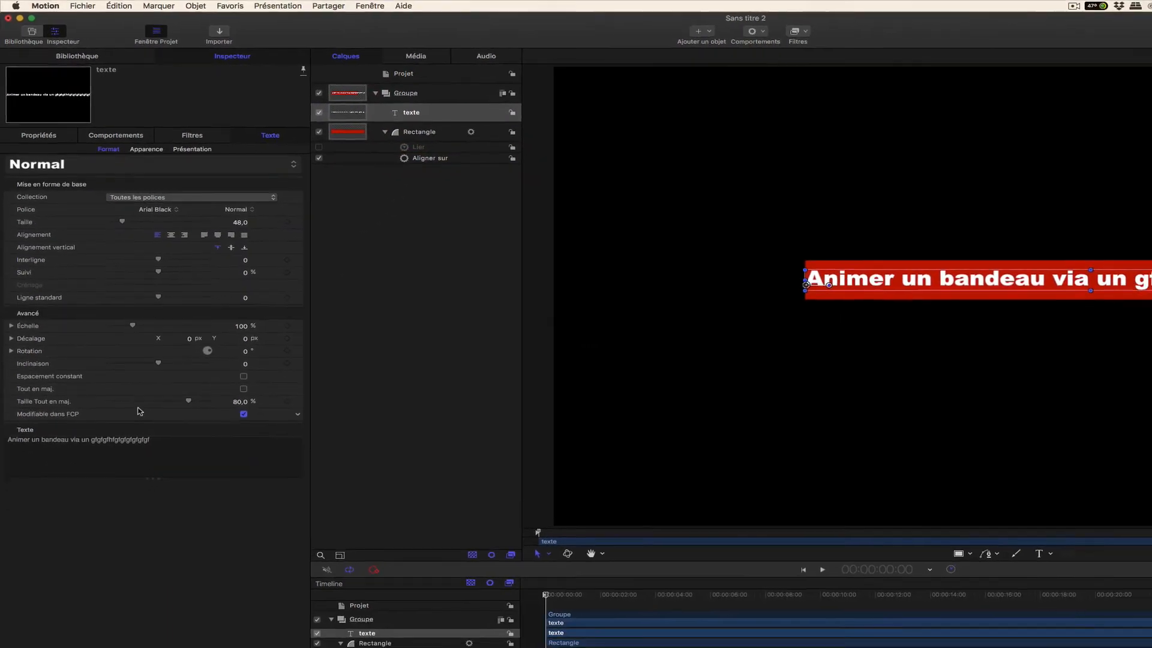
key(BackSpace)
key(BackSpace)
key(BackSpace)
key(BackSpace)
key(BackSpace)
key(BackSpace)
key(BackSpace)
key(BackSpace)
key(BackSpace)
key(BackSpace)
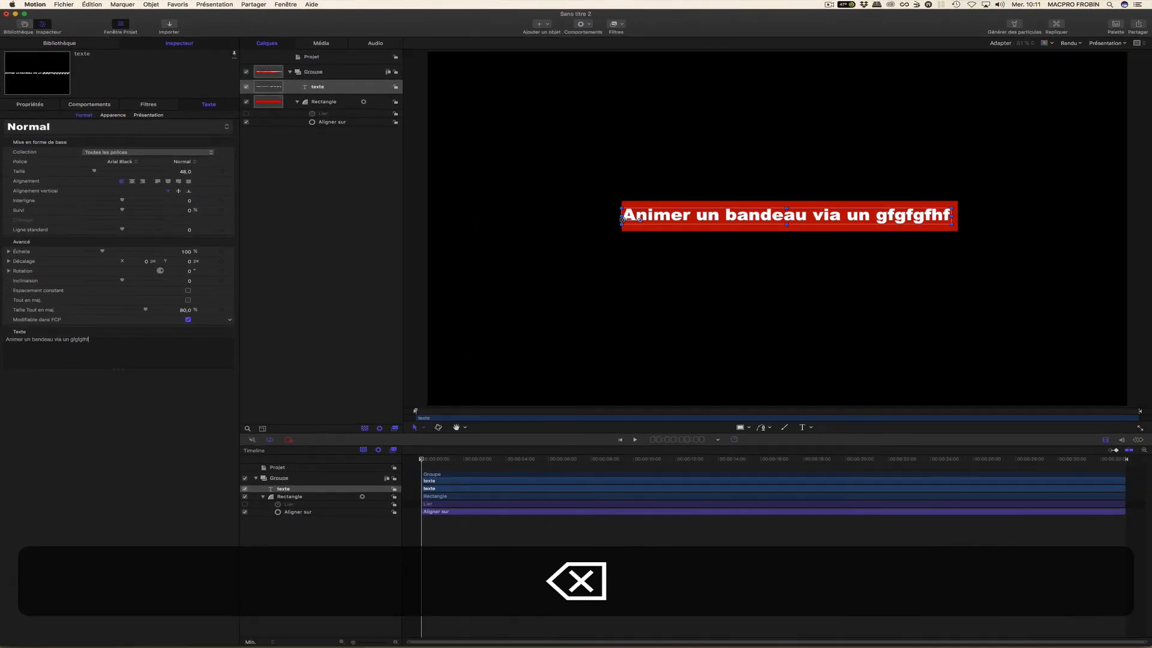
click(246, 114)
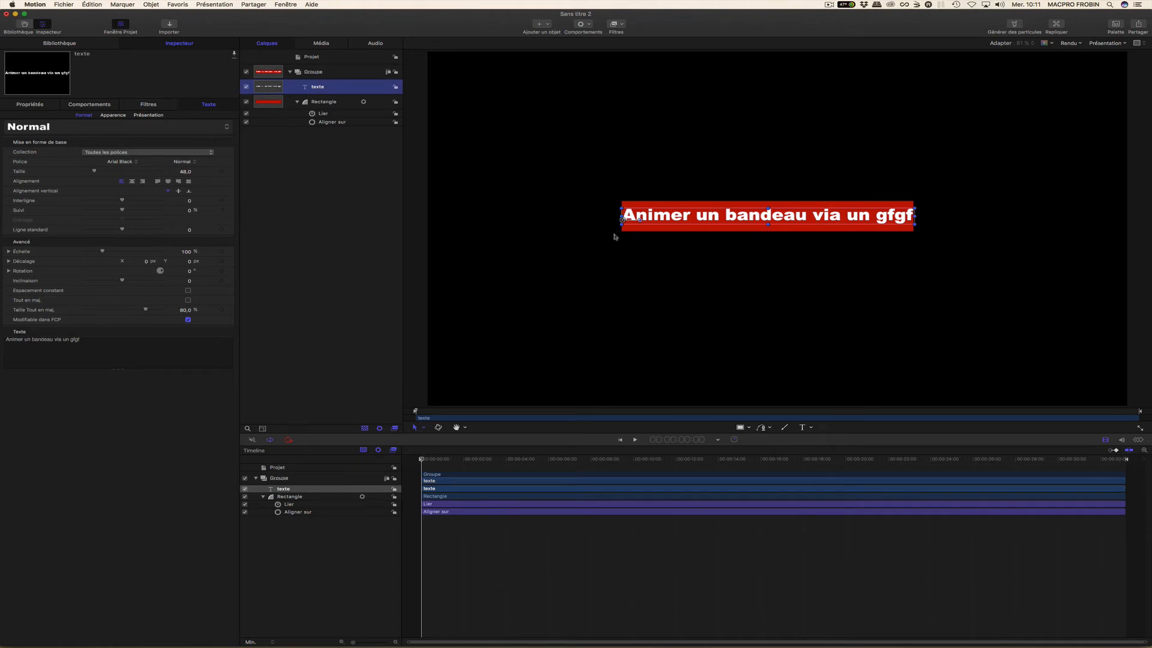
Step: Hide the on-canvas overlays (Afficher les incrustations) so that only the text and its red banner are displayed
key(super+ugrave)
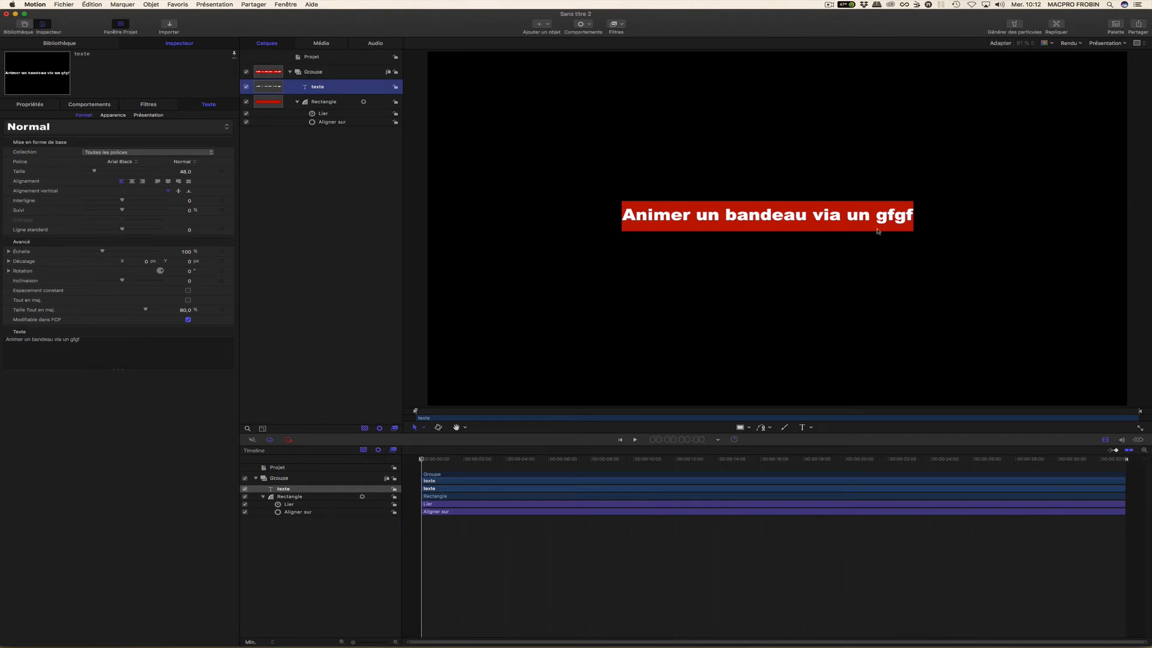
click(220, 6)
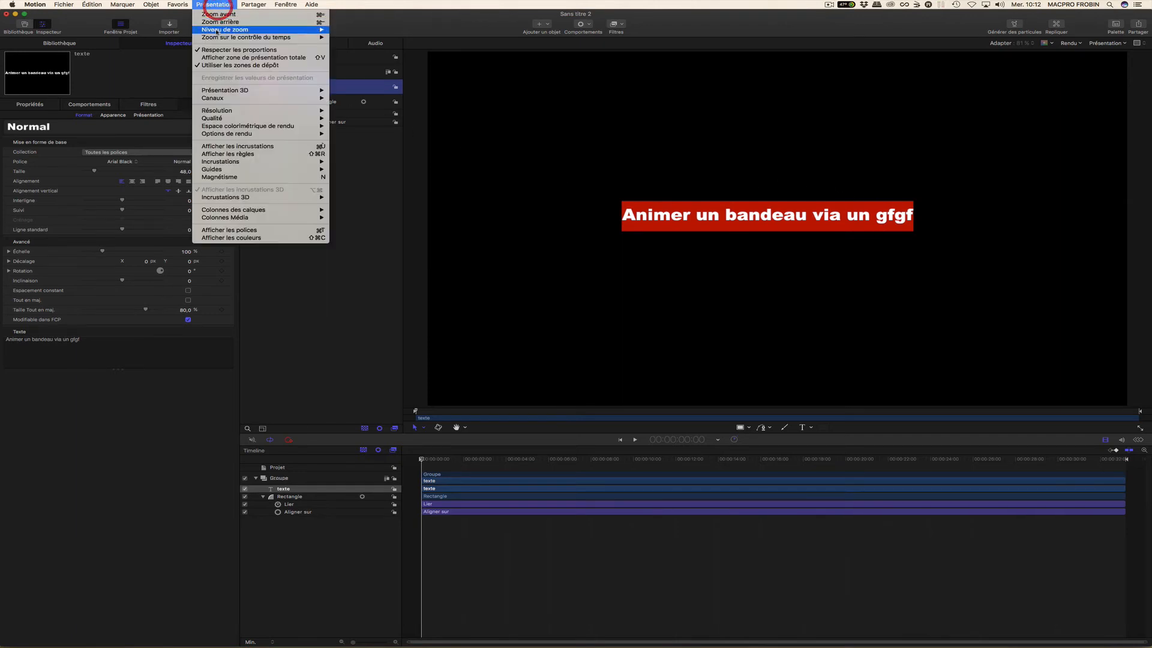
click(243, 147)
click(225, 5)
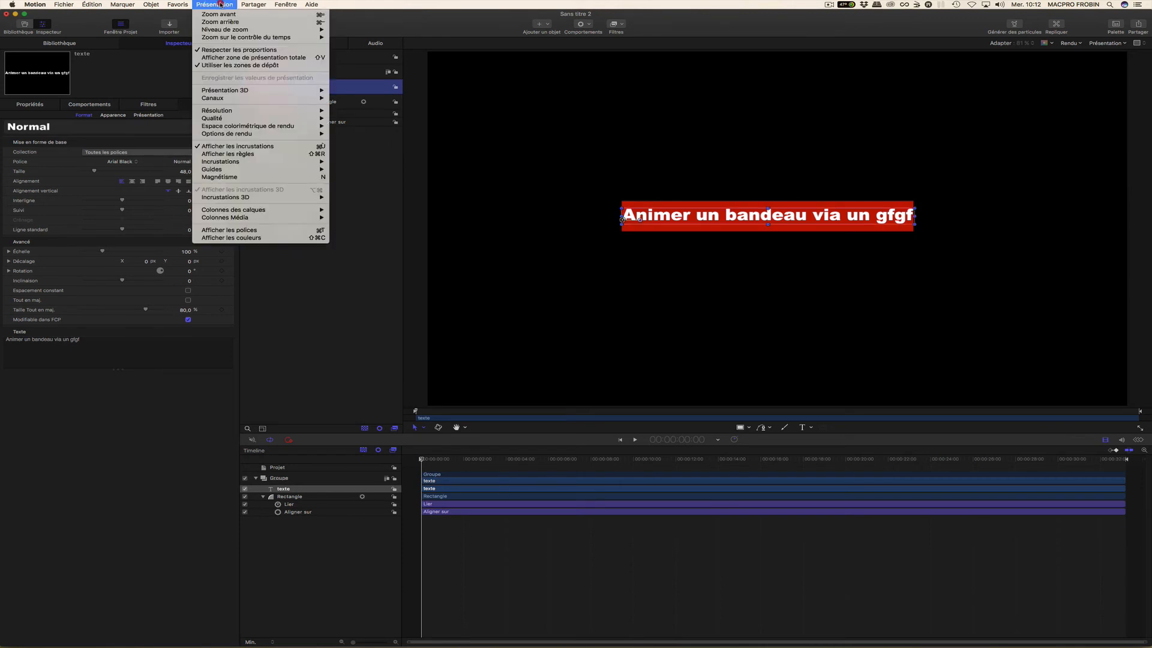
click(245, 147)
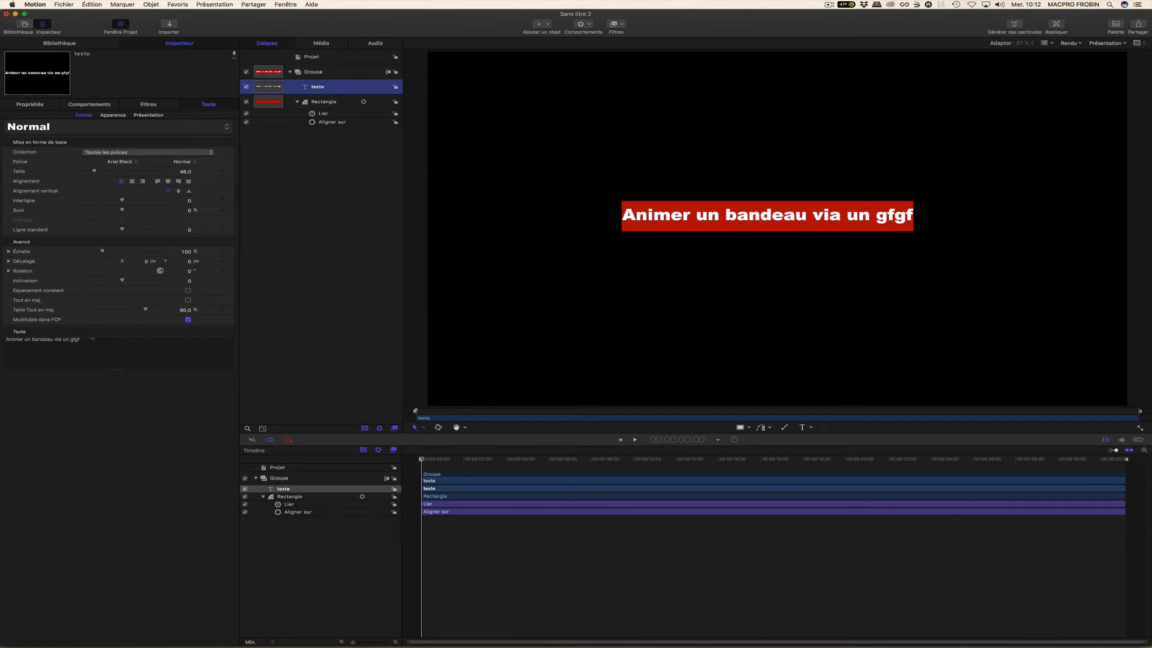
Step: Replace the text's last word so that it reads "Animer un bandeau via un hfhfhfhfh"
click(92, 343)
key(BackSpace)
key(BackSpace)
key(BackSpace)
key(BackSpace)
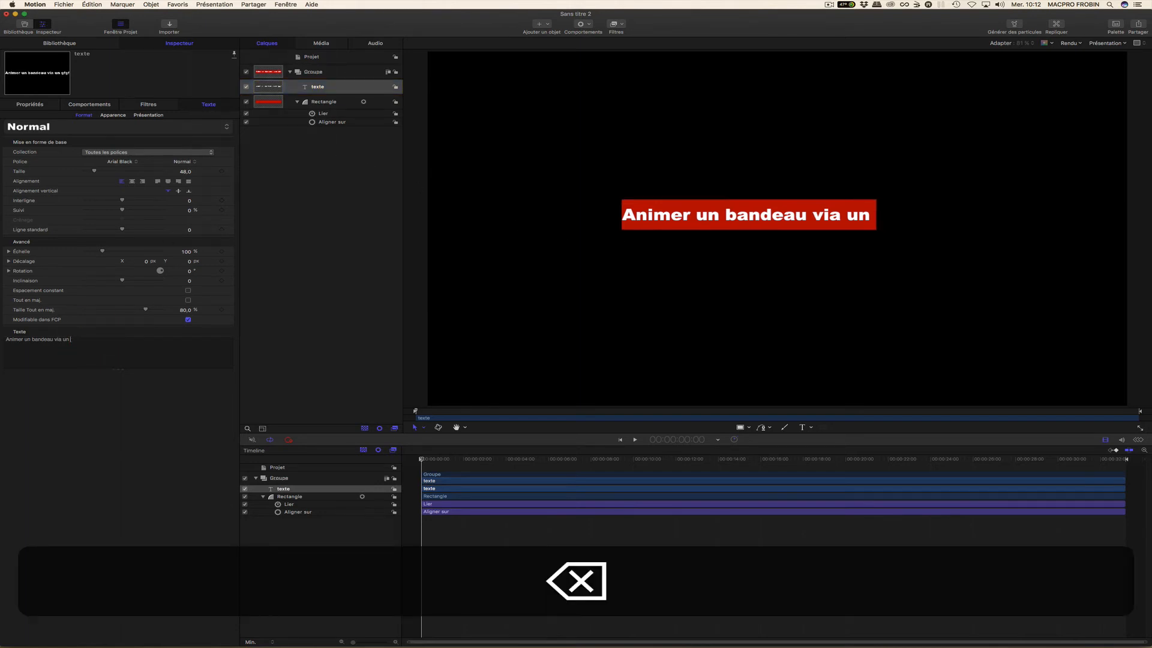
text(hfhfhfhfh)
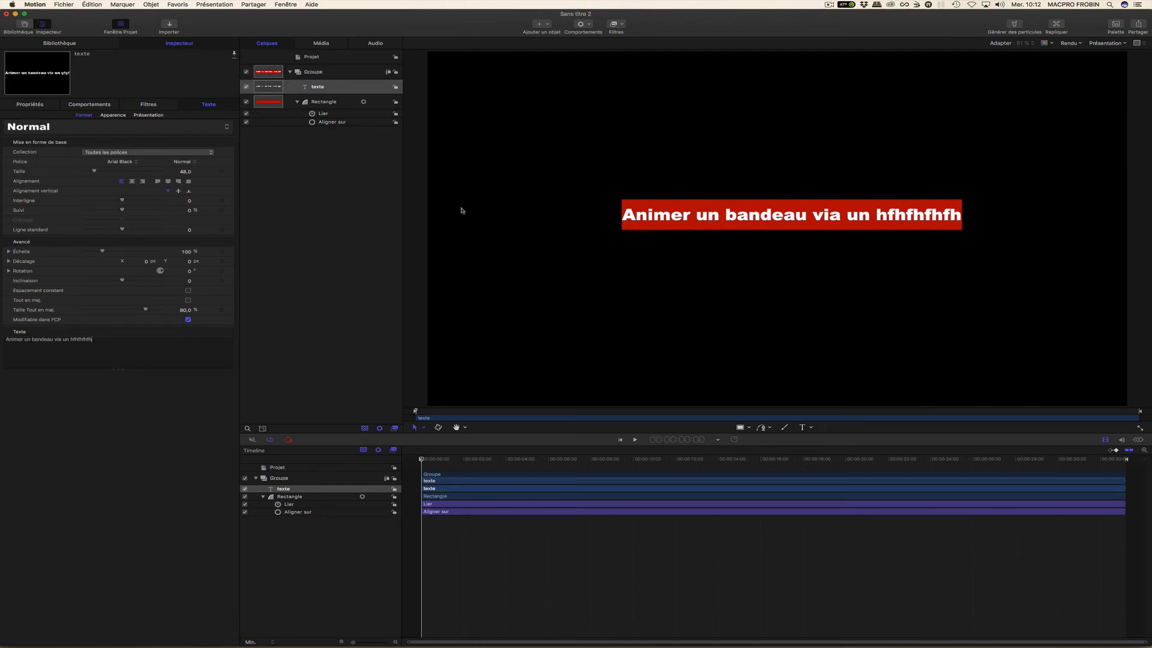
Step: Set the Aligner sur behaviour's X Décalage to about -13,1 px and the Lier behaviour's Décalage des X to 32,0
click(330, 123)
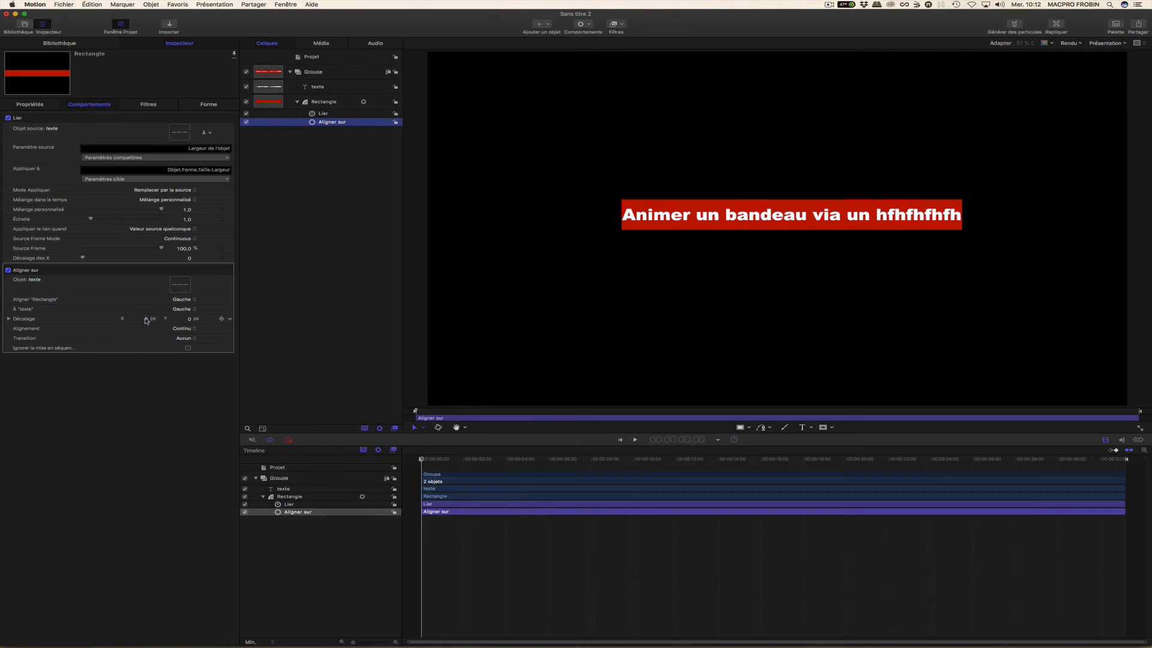
drag(145, 321, 139, 321)
drag(190, 261, 204, 260)
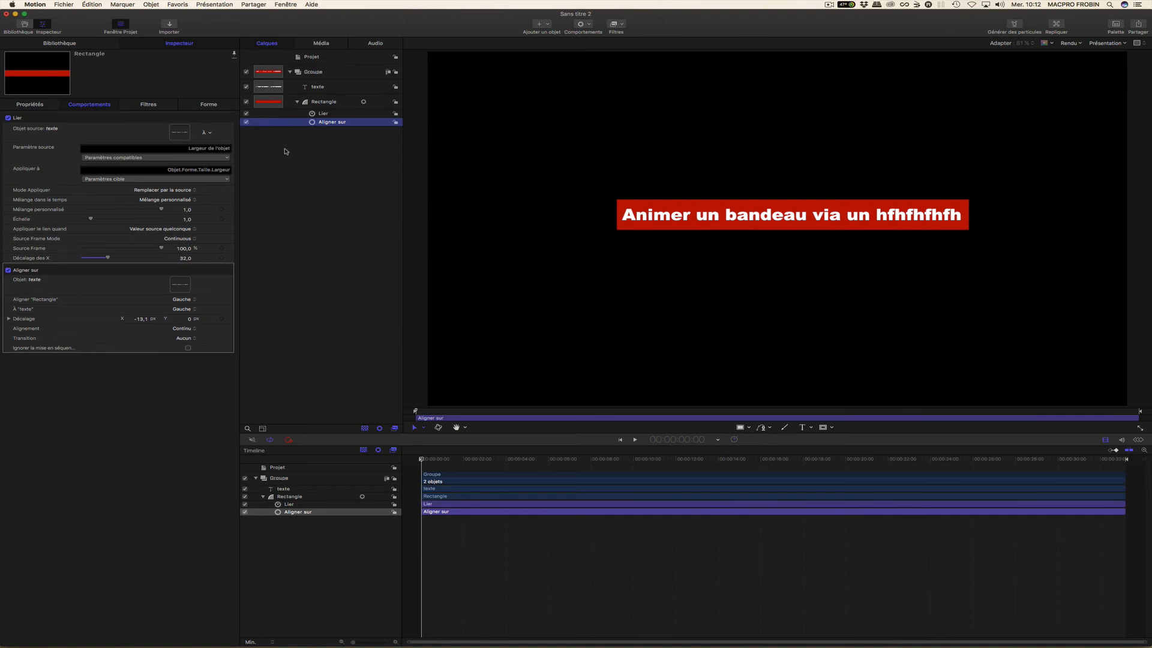
Step: Replace the last word in the texte layer with "pdfr" to test the banner's width
click(306, 86)
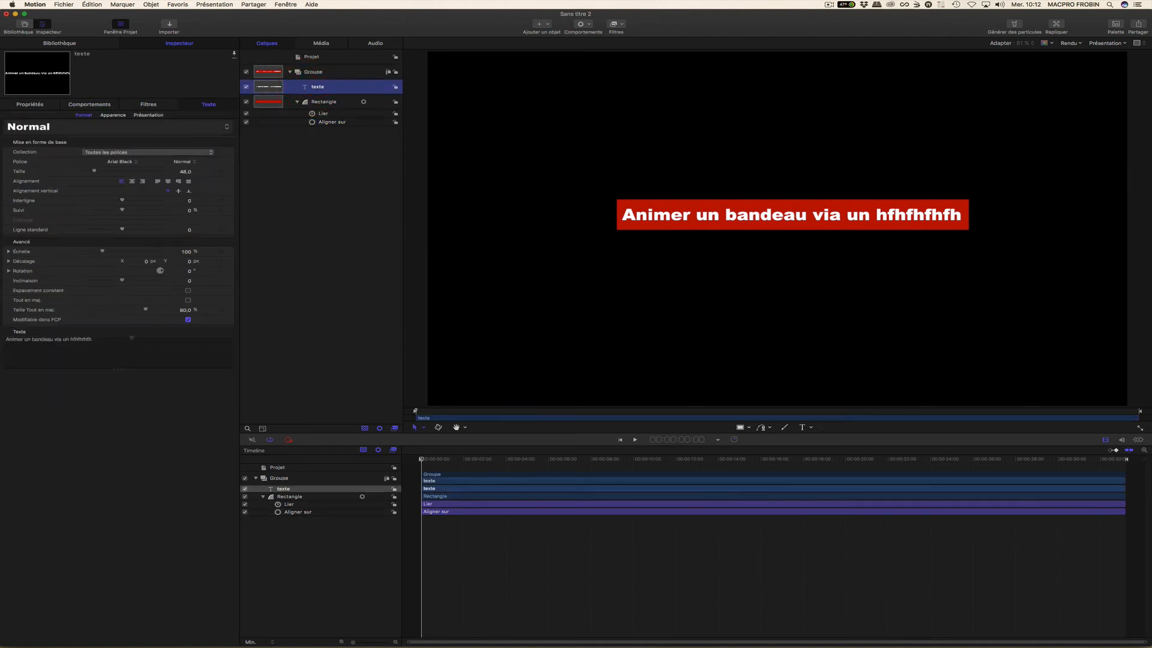
click(130, 341)
key(BackSpace)
key(BackSpace)
key(BackSpace)
key(BackSpace)
key(BackSpace)
key(BackSpace)
key(BackSpace)
key(BackSpace)
key(BackSpace)
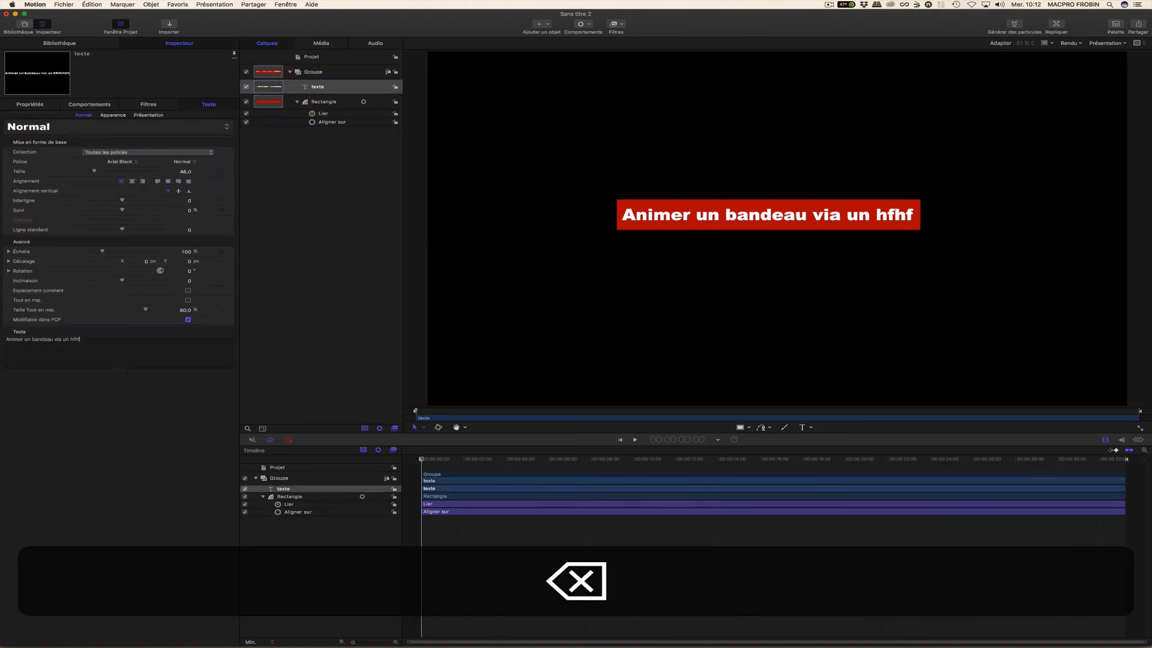
text(p)
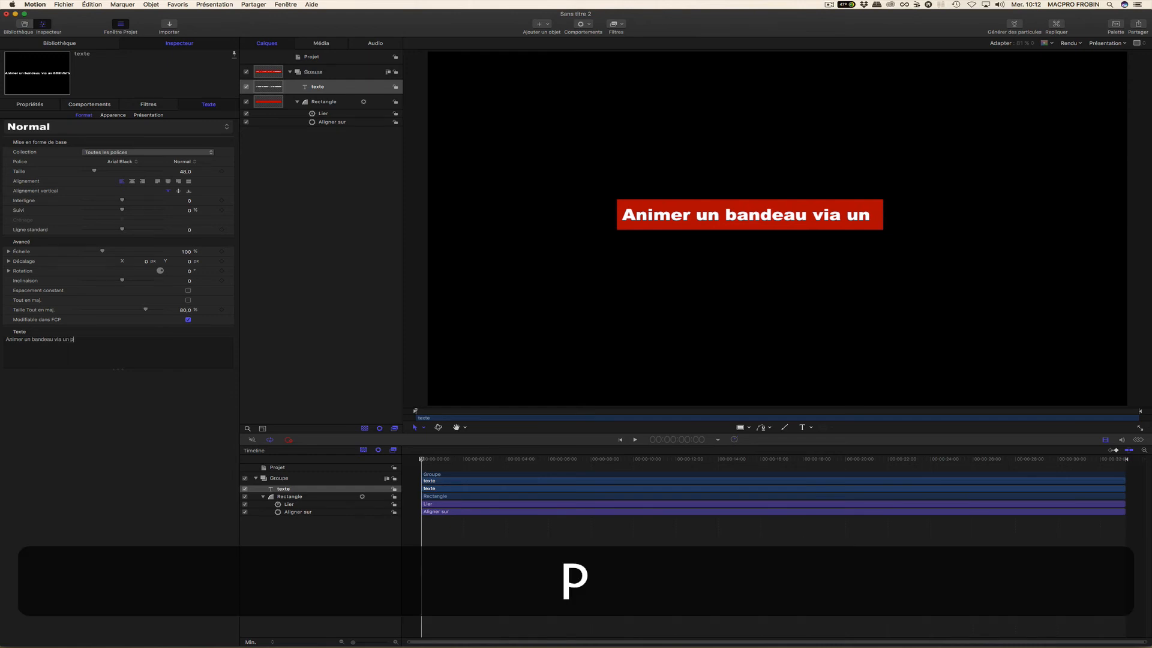
text(dfré)
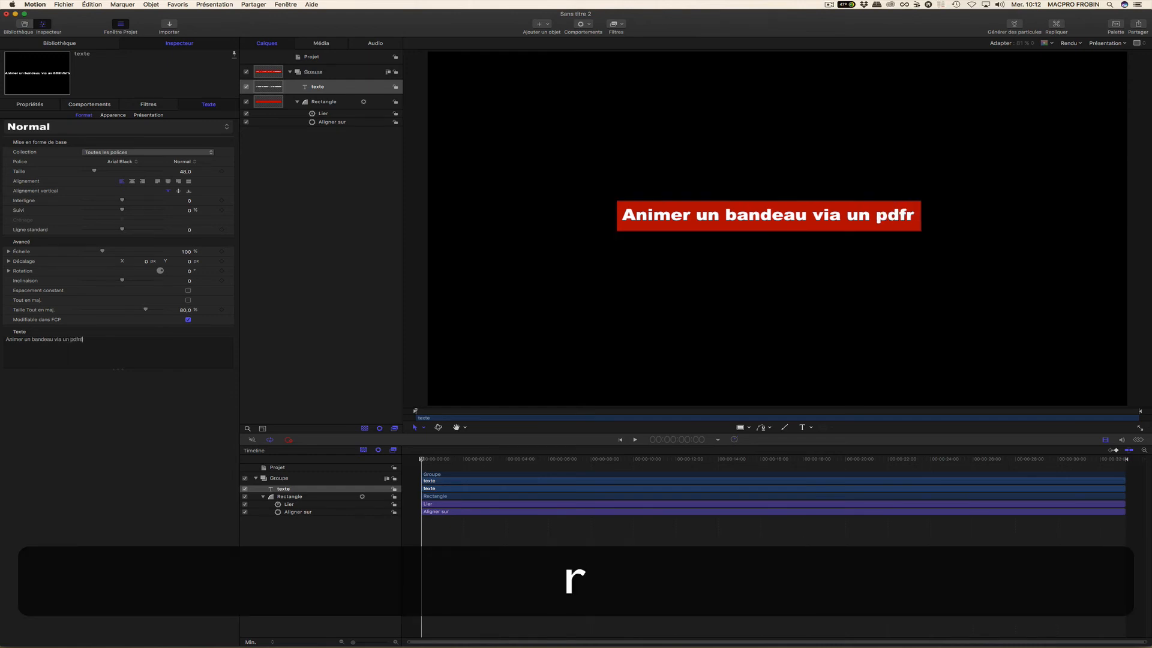
Step: Rewrite the end of the texte layer so that it reads "Animer un bandeau via un texte"
key(BackSpace)
key(BackSpace)
key(BackSpace)
key(BackSpace)
key(BackSpace)
key(BackSpace)
key(BackSpace)
key(BackSpace)
key(BackSpace)
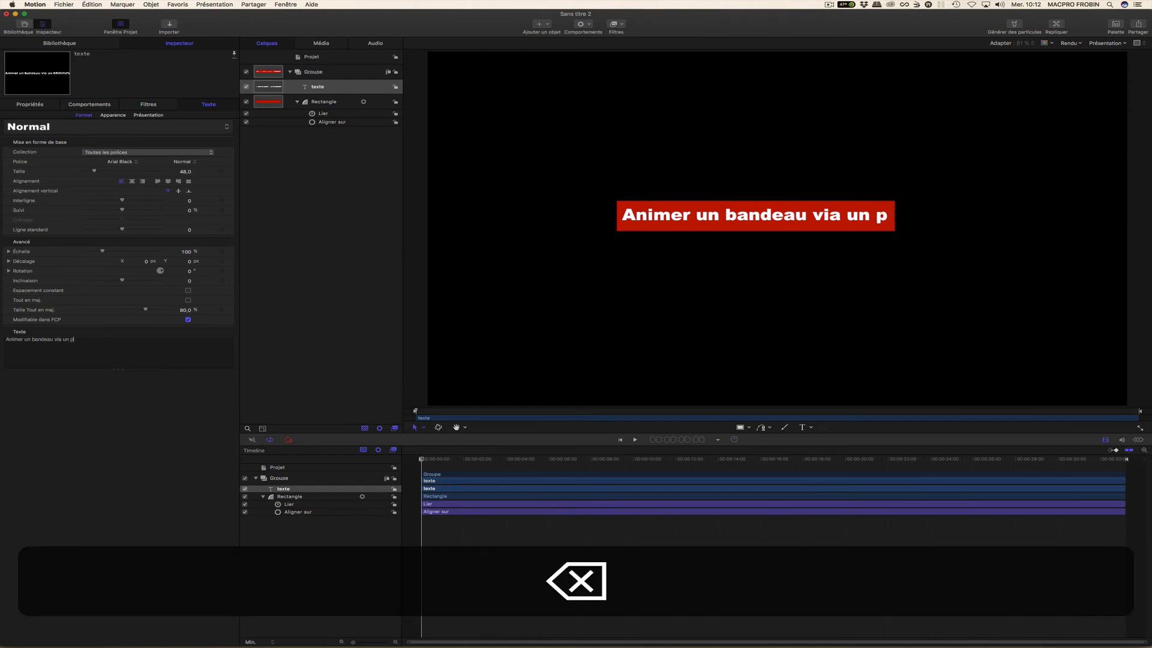
text(un texte)
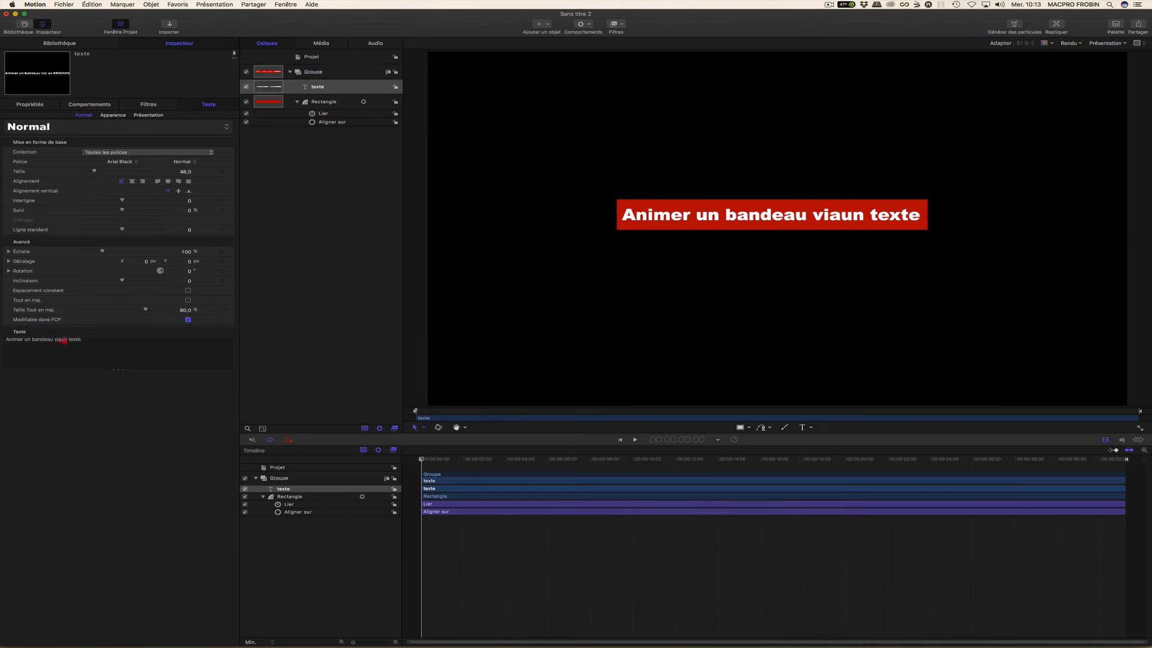
click(64, 340)
key(Left)
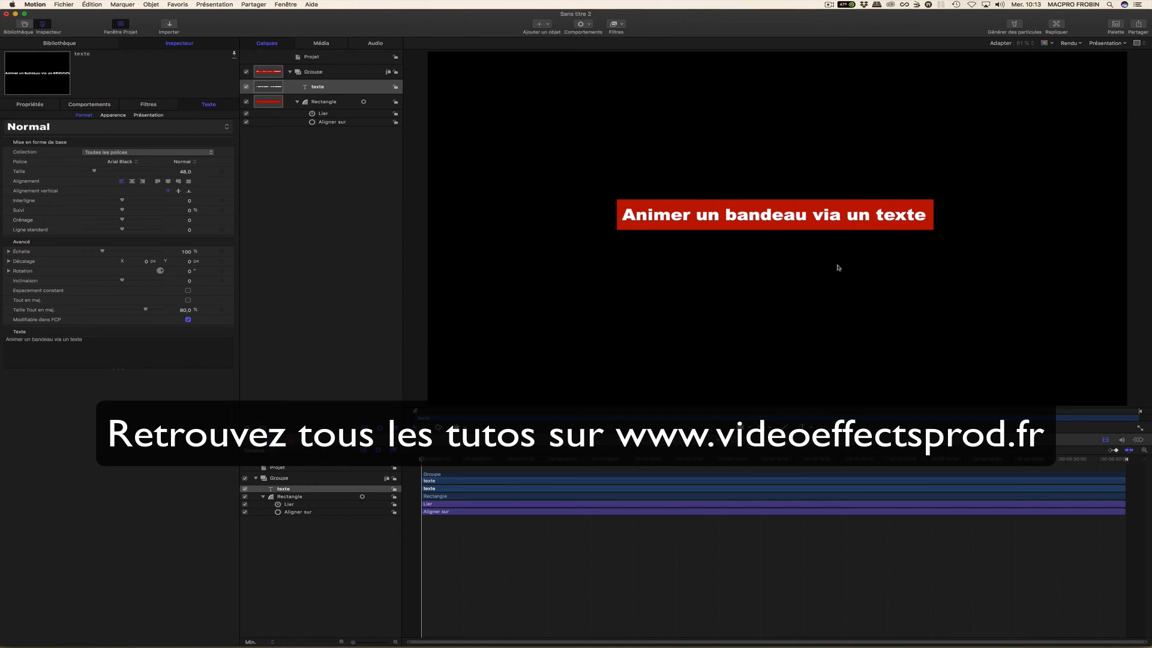
mouse_move(438, 458)
mouse_down()
mouse_move(1114, 462)
mouse_move(432, 459)
mouse_up()
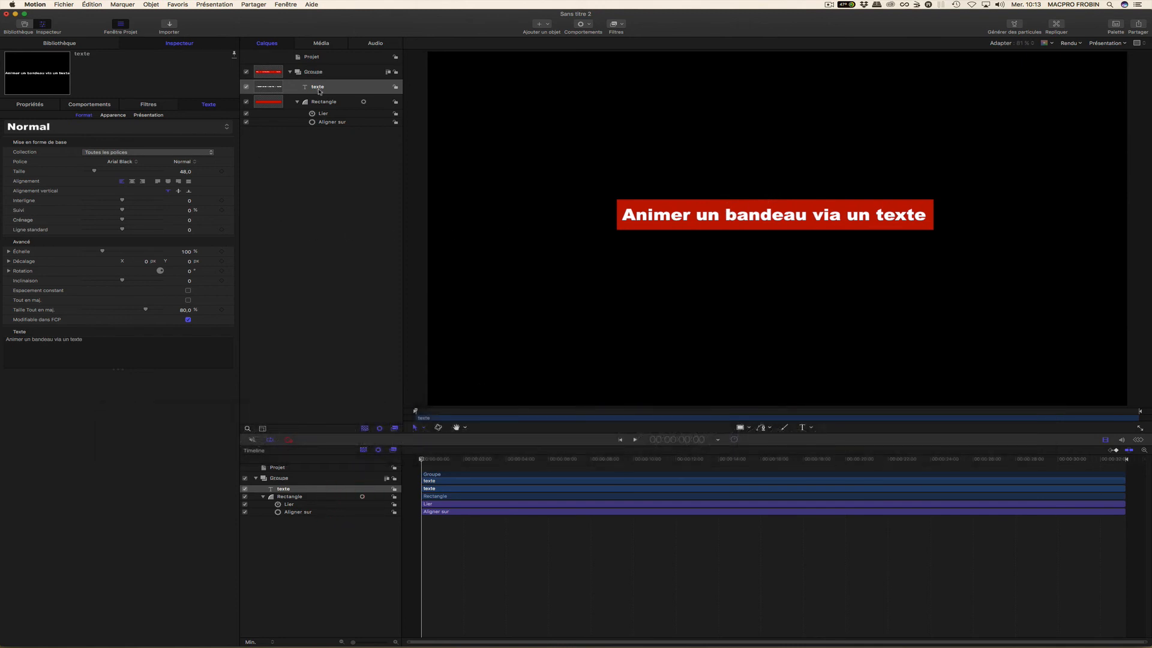
click(30, 105)
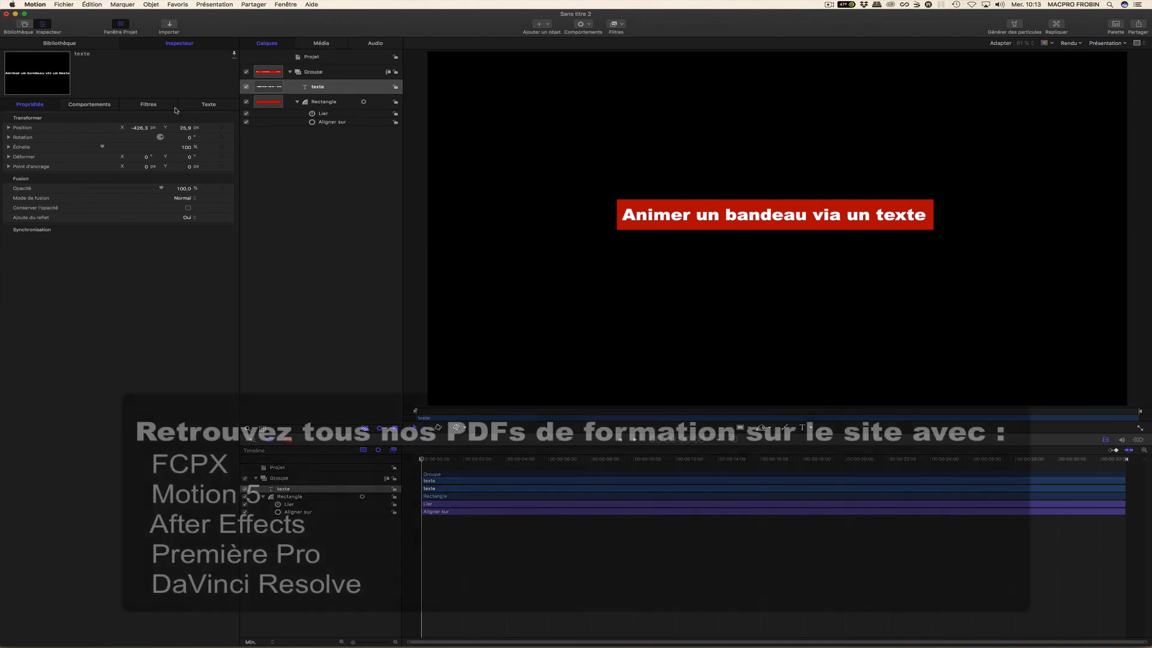
click(208, 105)
click(331, 114)
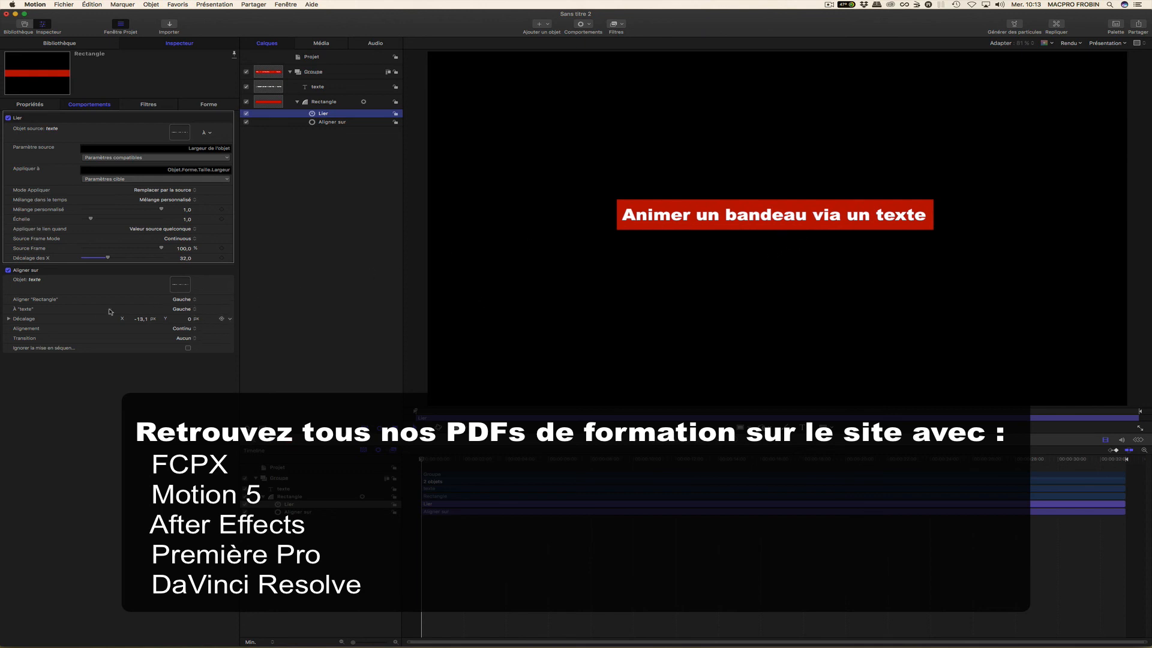
click(194, 301)
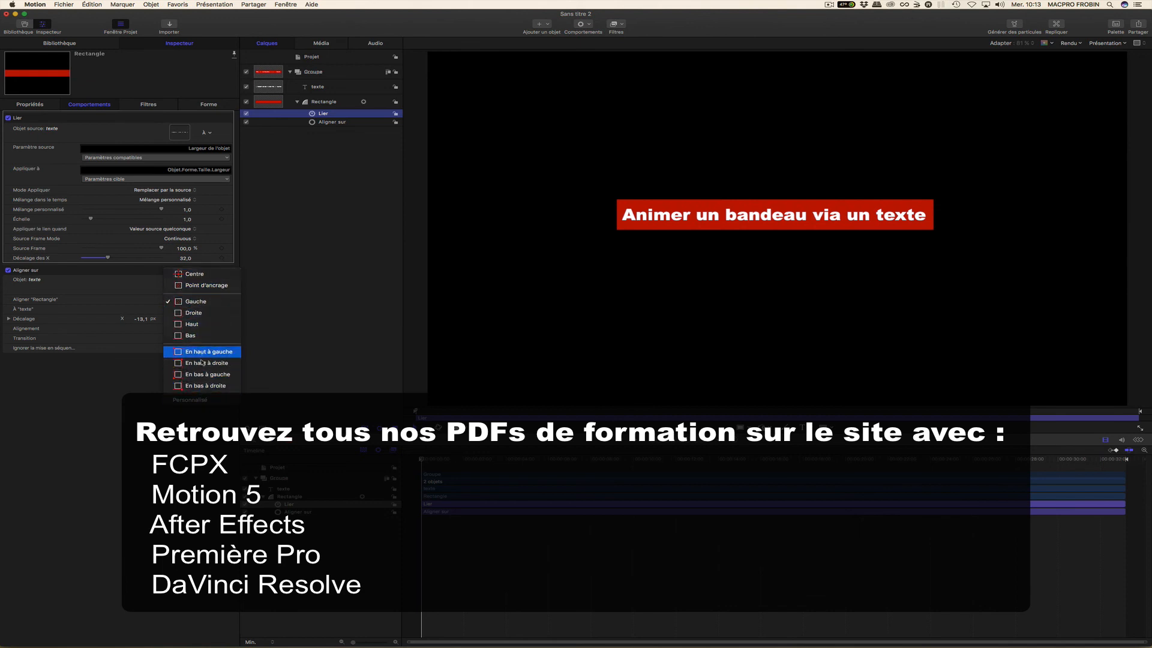
click(307, 258)
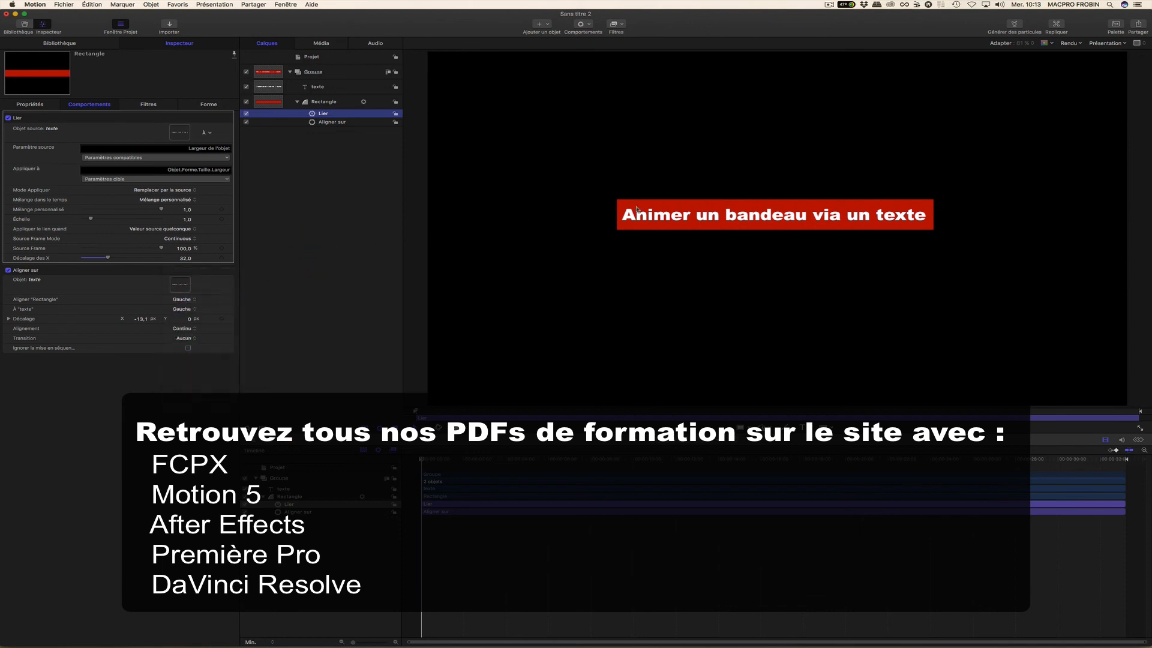